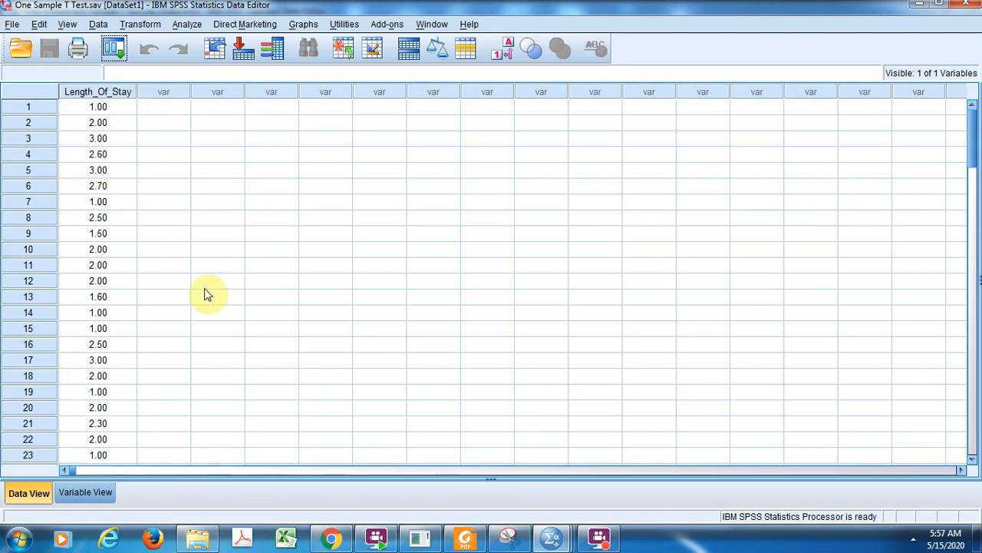
Review the Length_Of_Stay values down to the last case and return to the first case.
{"action": "left_click", "coordinate": [973, 444]}
{"action": "left_click", "coordinate": [973, 444]}
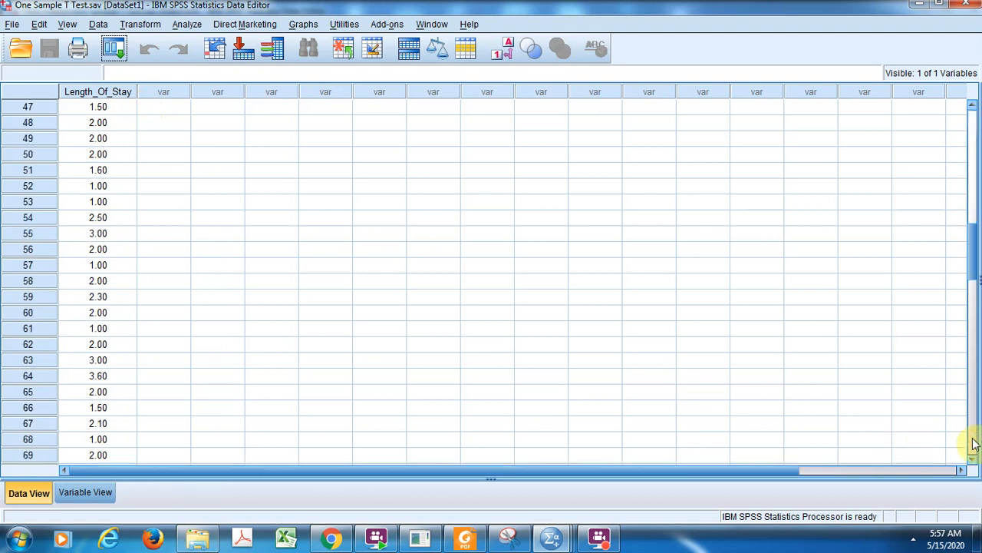
{"action": "left_click", "coordinate": [974, 443]}
{"action": "left_click", "coordinate": [973, 444]}
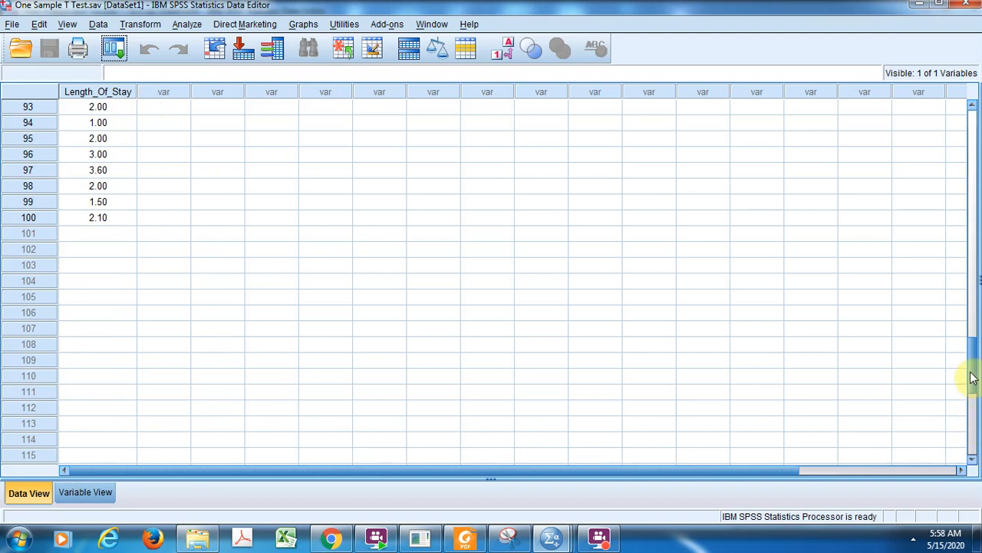
{"action": "left_click_drag", "start_coordinate": [977, 373], "coordinate": [957, 135]}
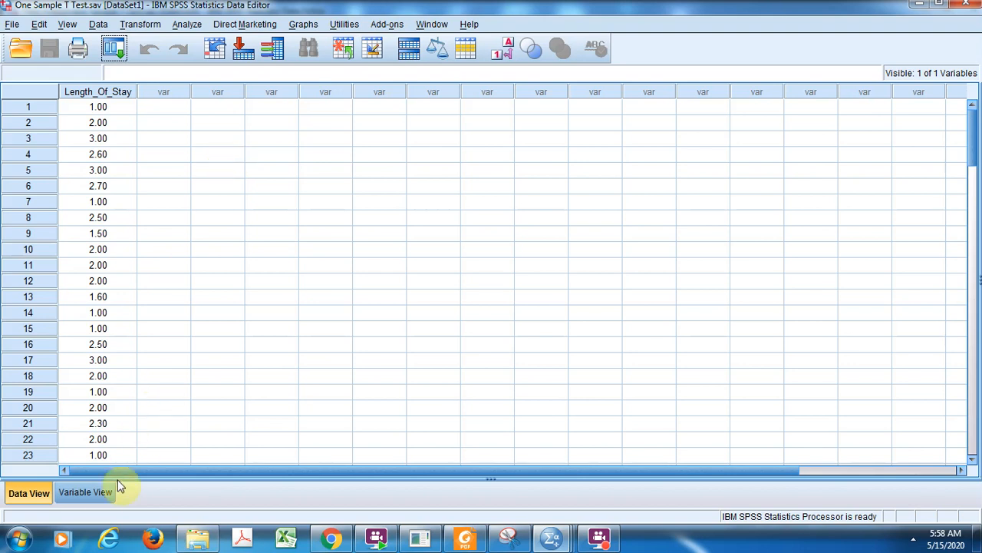
In the variable definitions, widen the Name column to fit the full variable name and slightly narrow the Label column.
{"action": "left_click", "coordinate": [95, 494]}
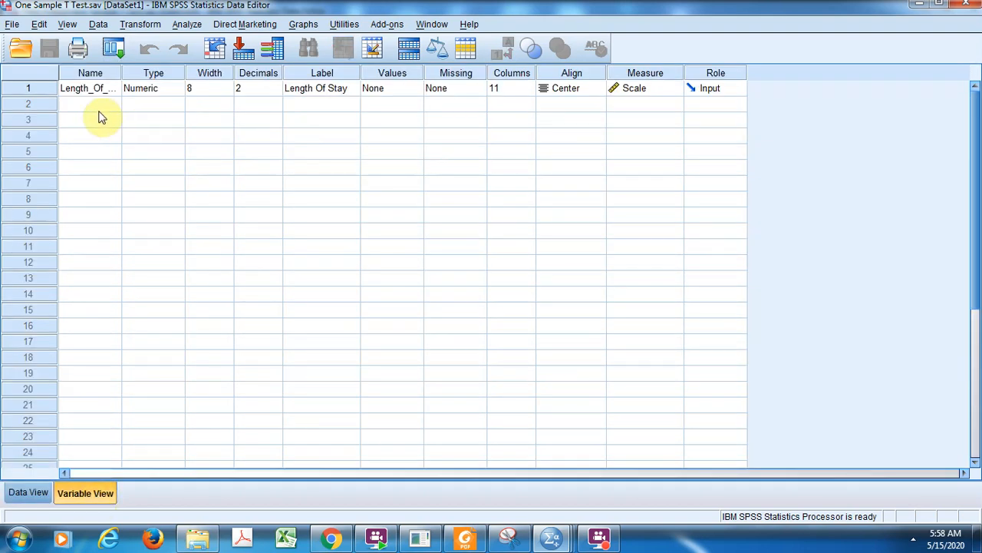
{"action": "mouse_move", "coordinate": [121, 70]}
{"action": "left_mouse_down"}
{"action": "mouse_move", "coordinate": [189, 74]}
{"action": "mouse_move", "coordinate": [131, 75]}
{"action": "left_mouse_up"}
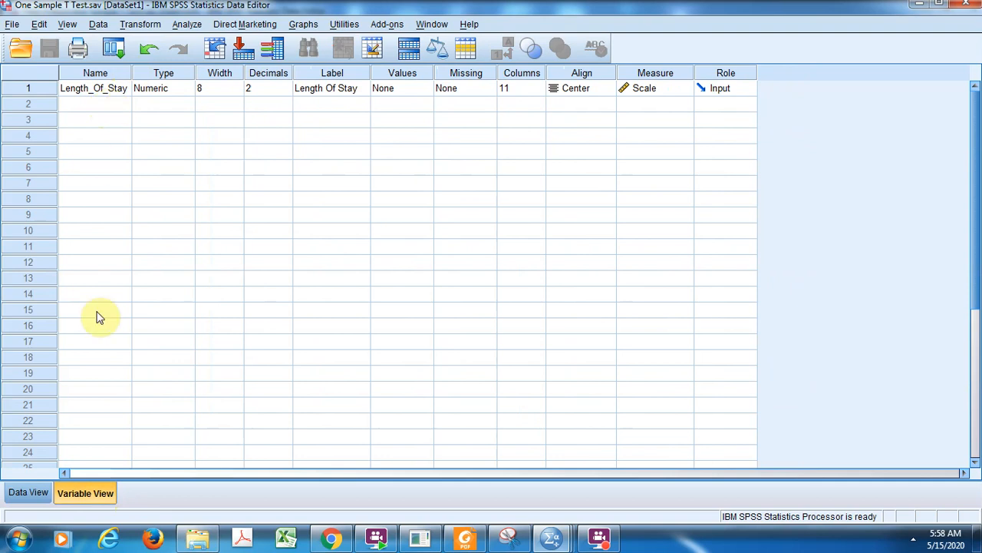
{"action": "left_click", "coordinate": [39, 492]}
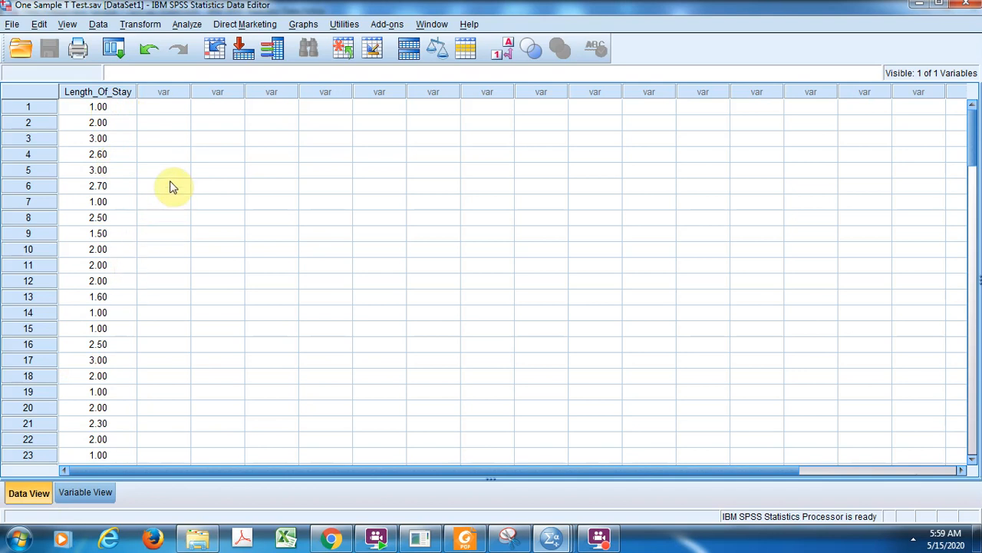
{"action": "left_click", "coordinate": [88, 494]}
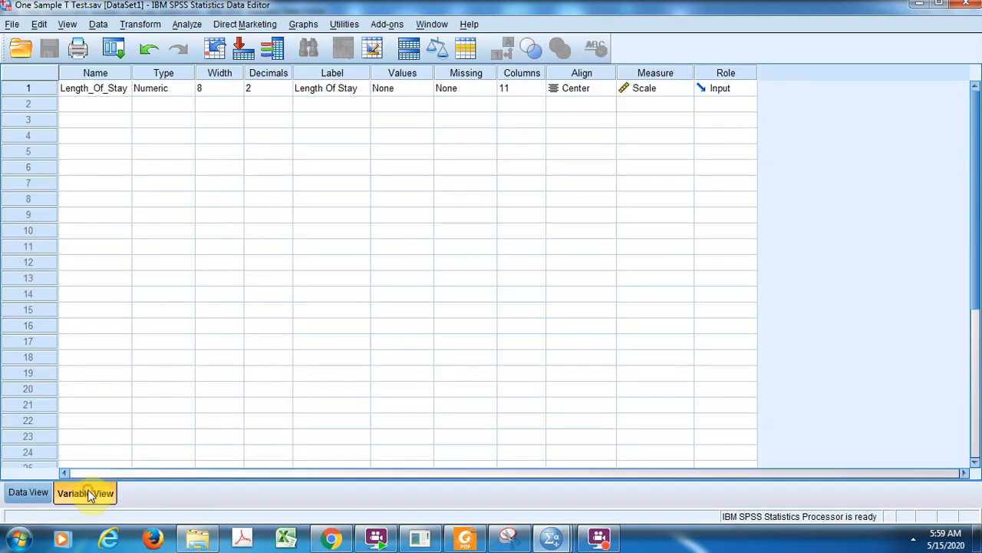
{"action": "mouse_move", "coordinate": [373, 71]}
{"action": "left_mouse_down"}
{"action": "mouse_move", "coordinate": [400, 71]}
{"action": "mouse_move", "coordinate": [364, 71]}
{"action": "left_mouse_up"}
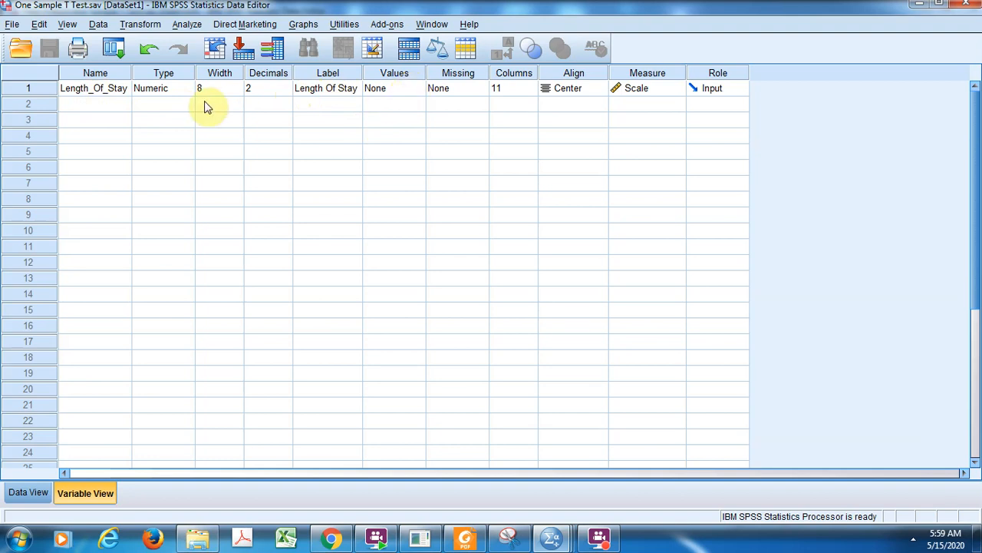
Set the measurement level of the Length_Of_Stay variable to Scale.
{"action": "left_click", "coordinate": [44, 495]}
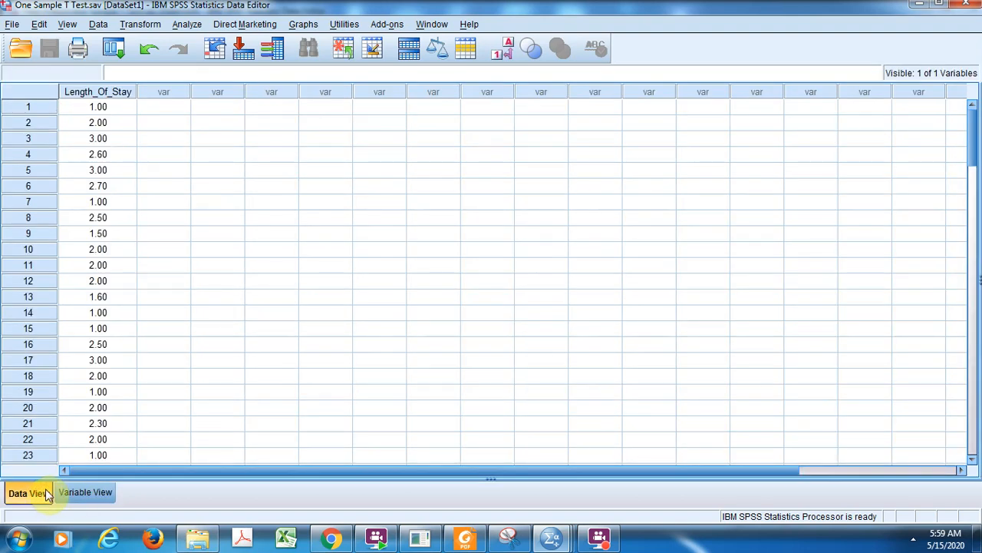
{"action": "left_click", "coordinate": [71, 490]}
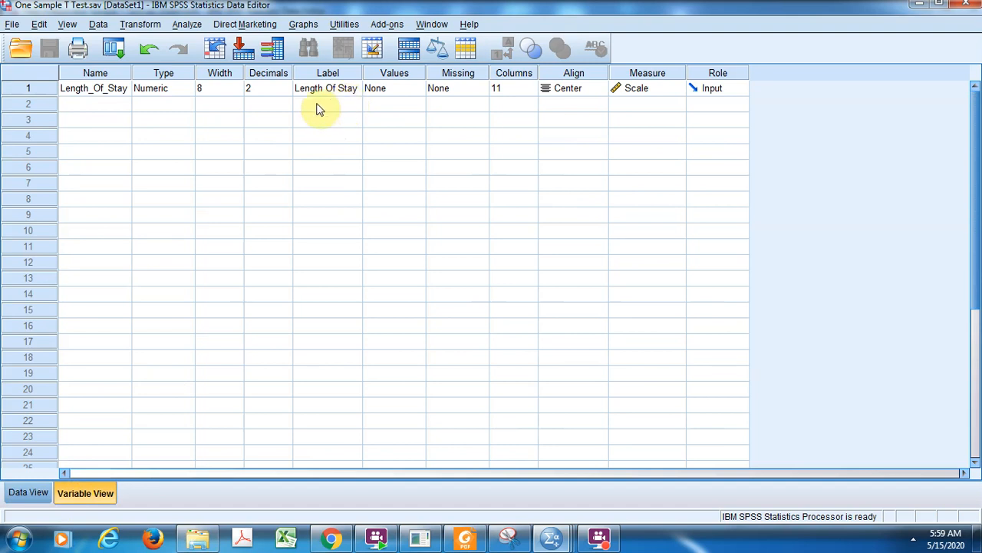
{"action": "left_click", "coordinate": [32, 502]}
{"action": "left_click", "coordinate": [82, 492]}
{"action": "left_click", "coordinate": [677, 91]}
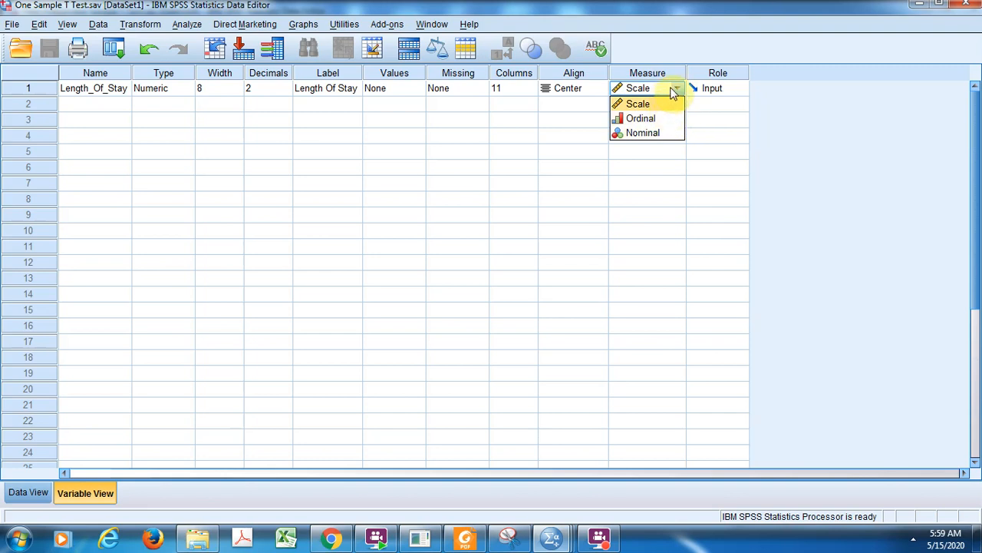
{"action": "left_click", "coordinate": [665, 106]}
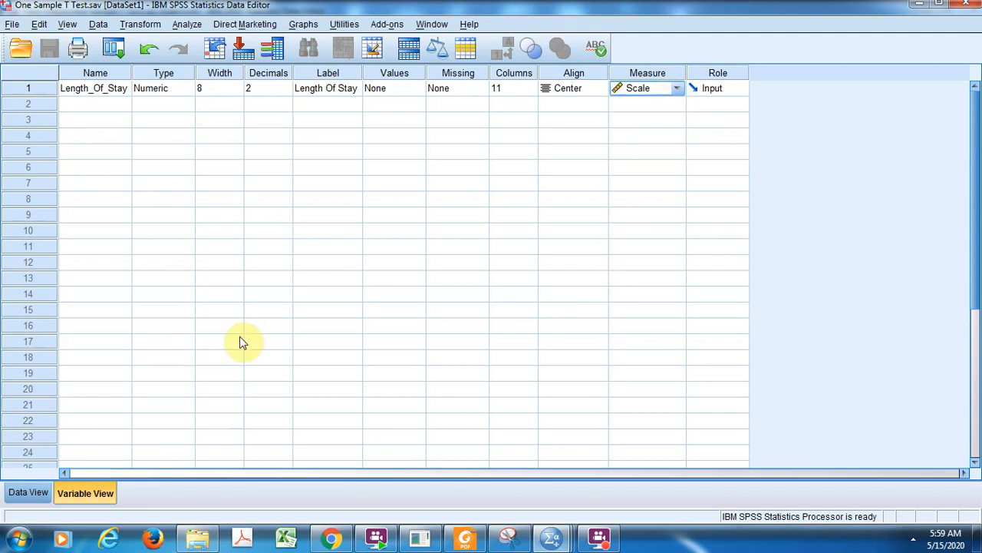
Return to the data and set up a Descriptives analysis with Length Of Stay as the variable.
{"action": "left_click", "coordinate": [23, 494]}
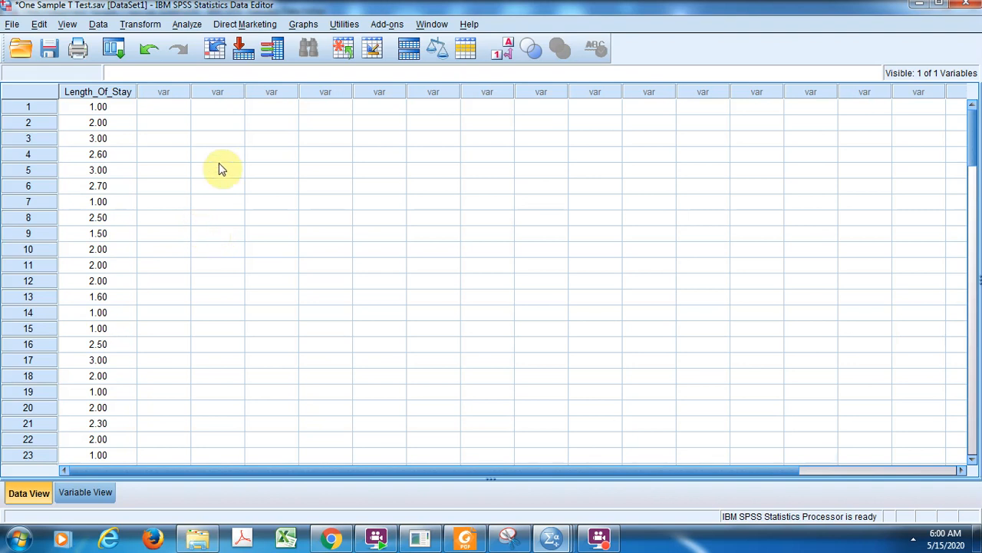
{"action": "left_click", "coordinate": [187, 25]}
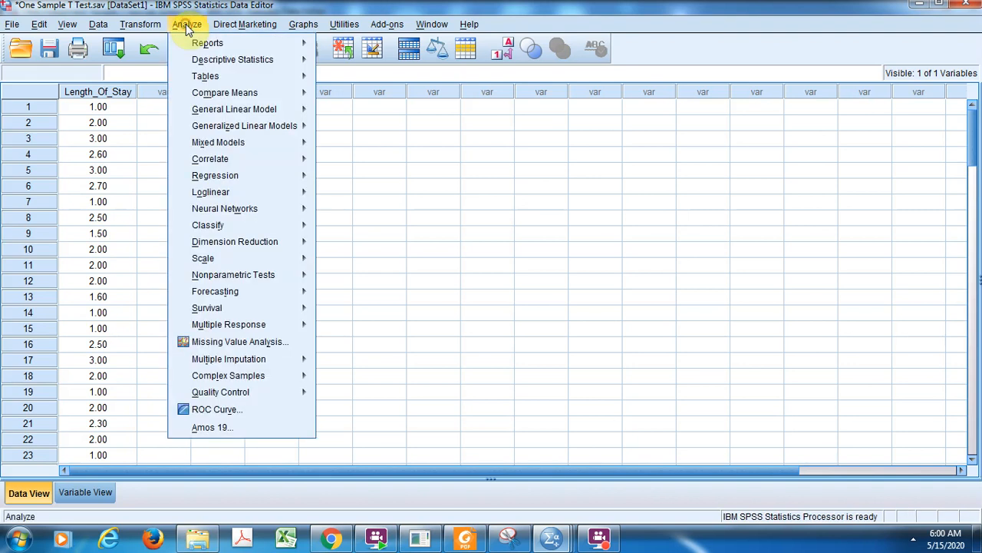
{"action": "mouse_move", "coordinate": [214, 60]}
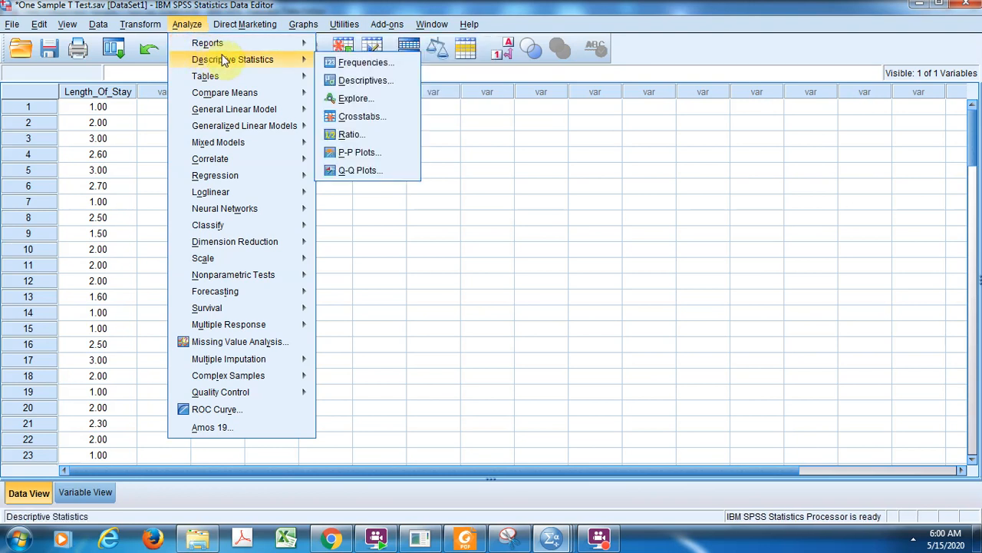
{"action": "left_click", "coordinate": [370, 79]}
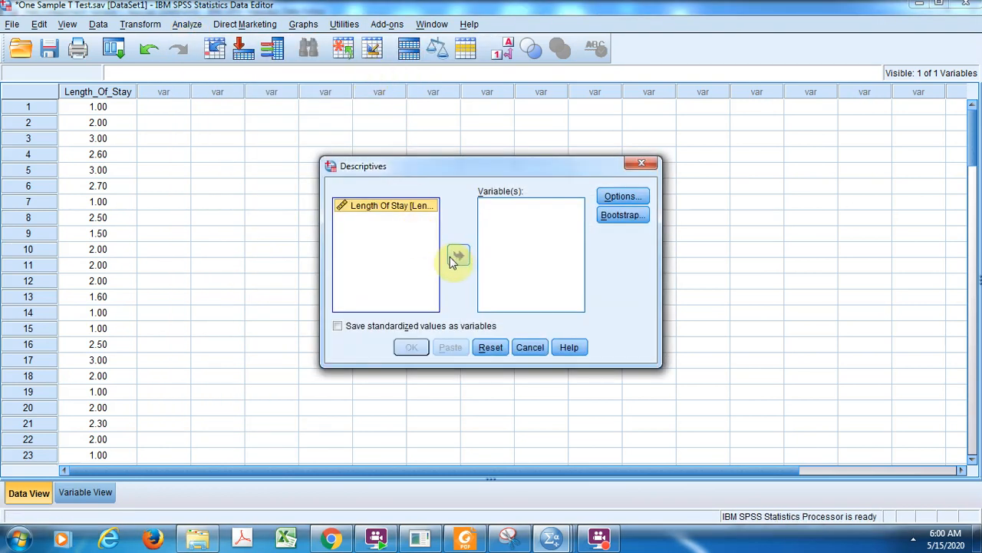
{"action": "left_click", "coordinate": [458, 254]}
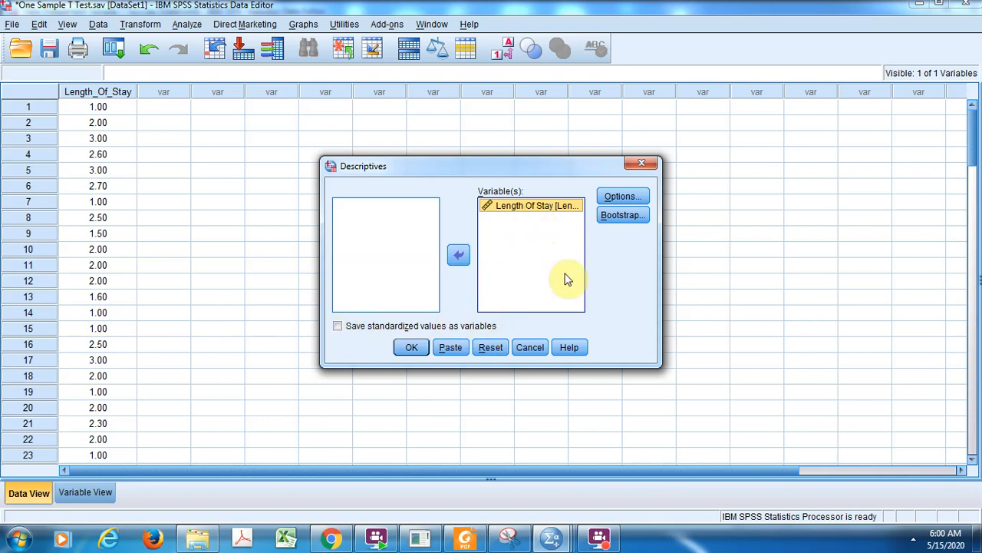
Add Sum, Variance, Range, S.E. mean, Kurtosis and Skewness to the requested descriptive statistics.
{"action": "left_click", "coordinate": [623, 198]}
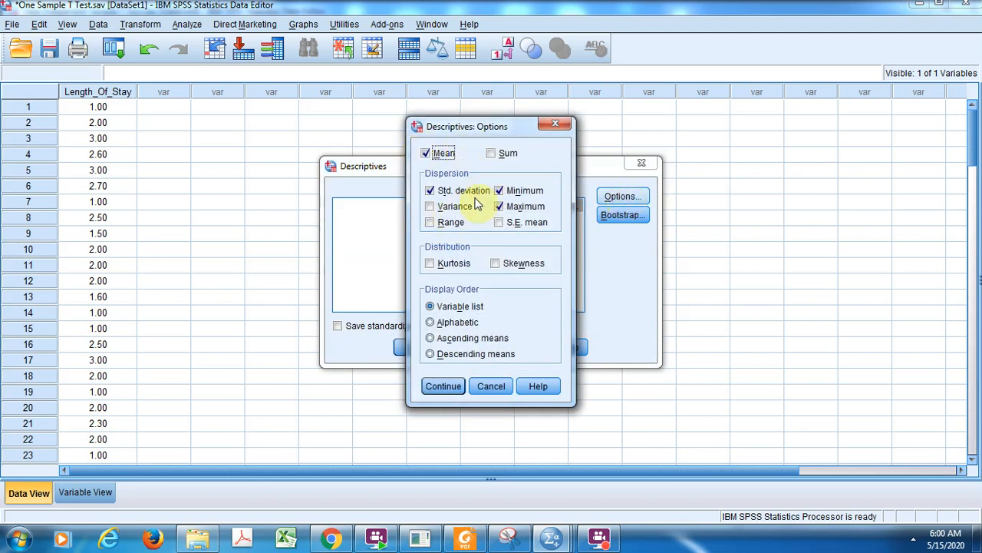
{"action": "left_click", "coordinate": [491, 153]}
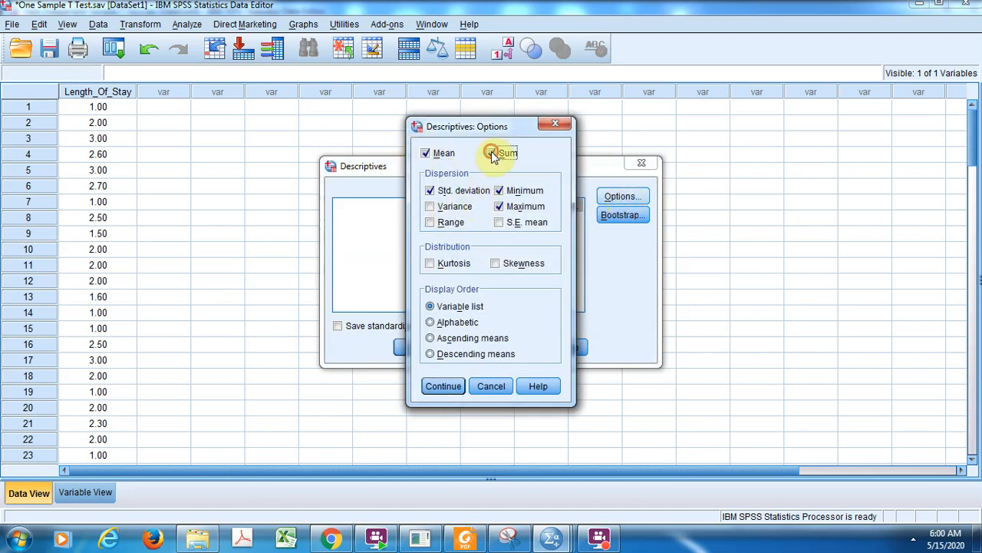
{"action": "left_click", "coordinate": [432, 206]}
{"action": "left_click", "coordinate": [431, 223]}
{"action": "left_click", "coordinate": [500, 222]}
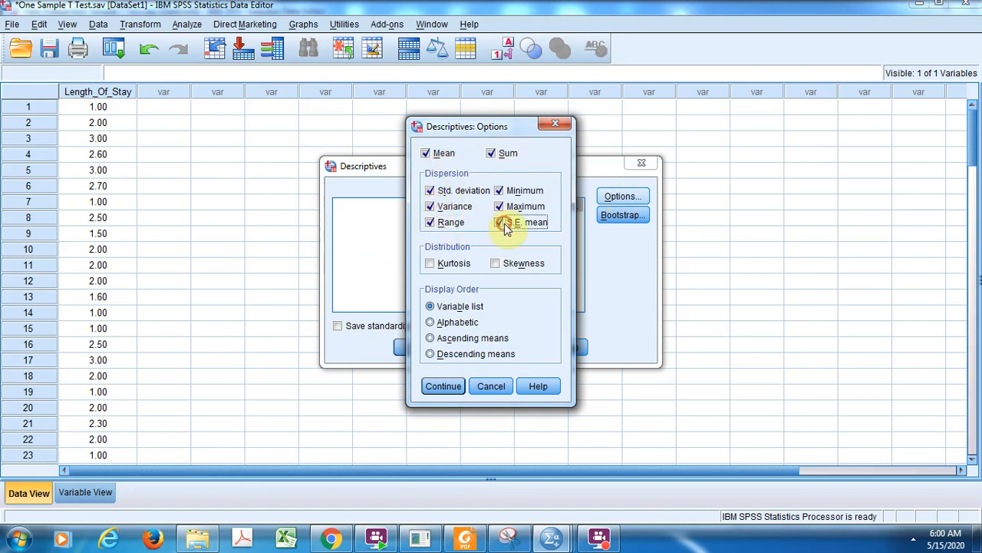
{"action": "left_click", "coordinate": [430, 264]}
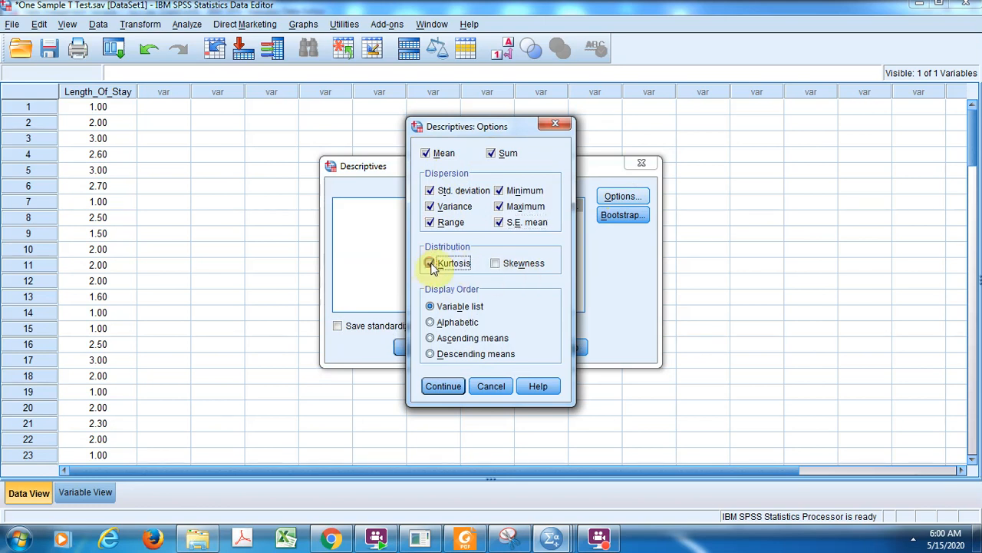
{"action": "left_click", "coordinate": [497, 264]}
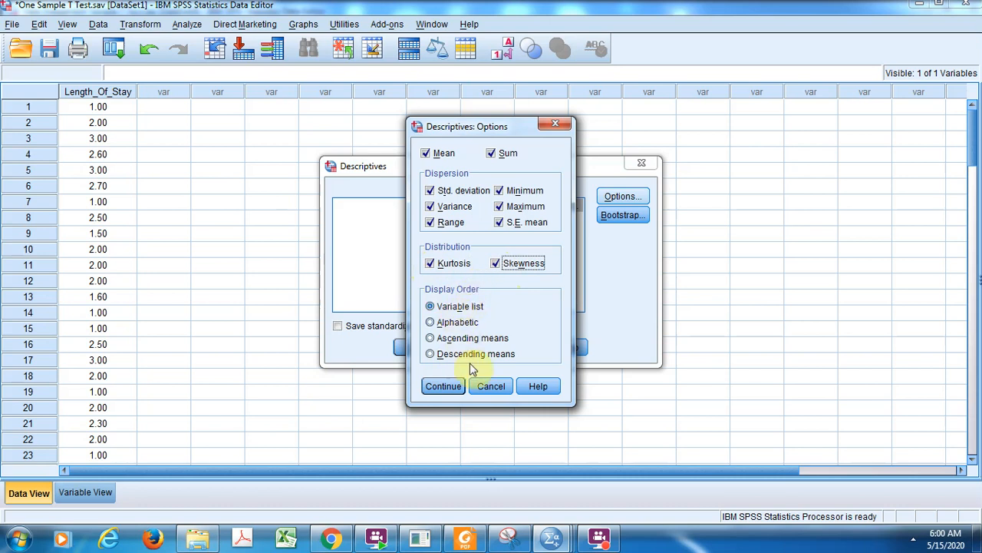
{"action": "left_click", "coordinate": [442, 386]}
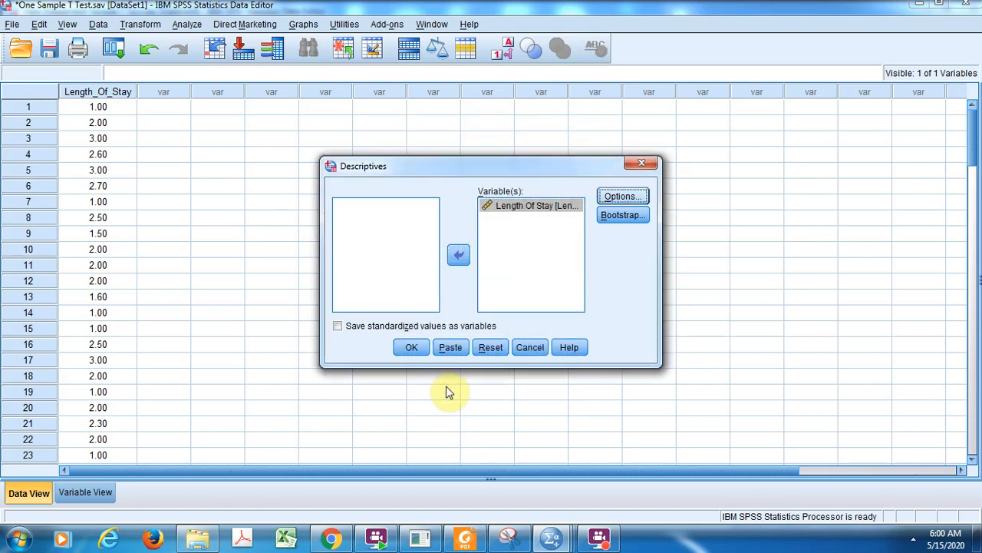
Run the Descriptives analysis and switch to the output document to see its results.
{"action": "left_click", "coordinate": [411, 347]}
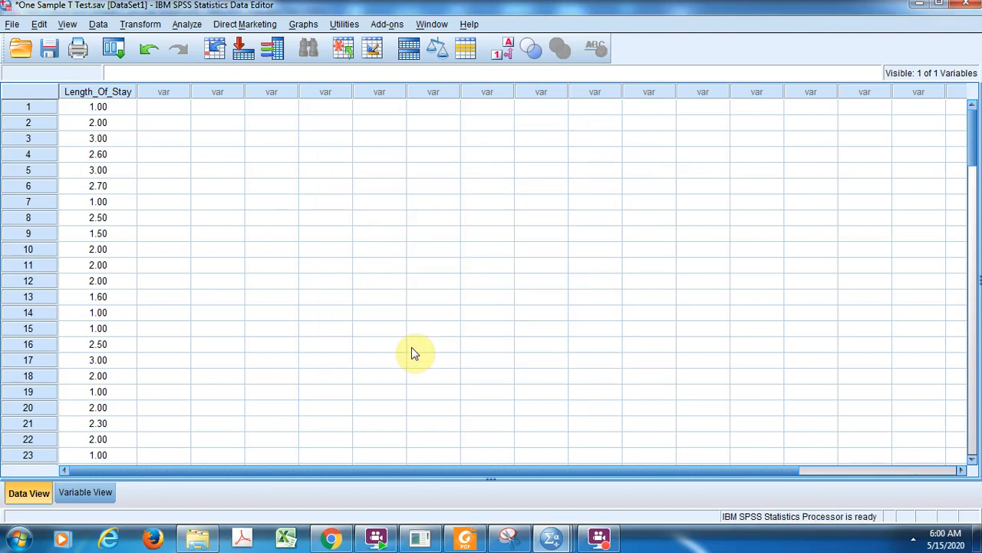
{"action": "mouse_move", "coordinate": [546, 538]}
{"action": "left_click", "coordinate": [445, 481]}
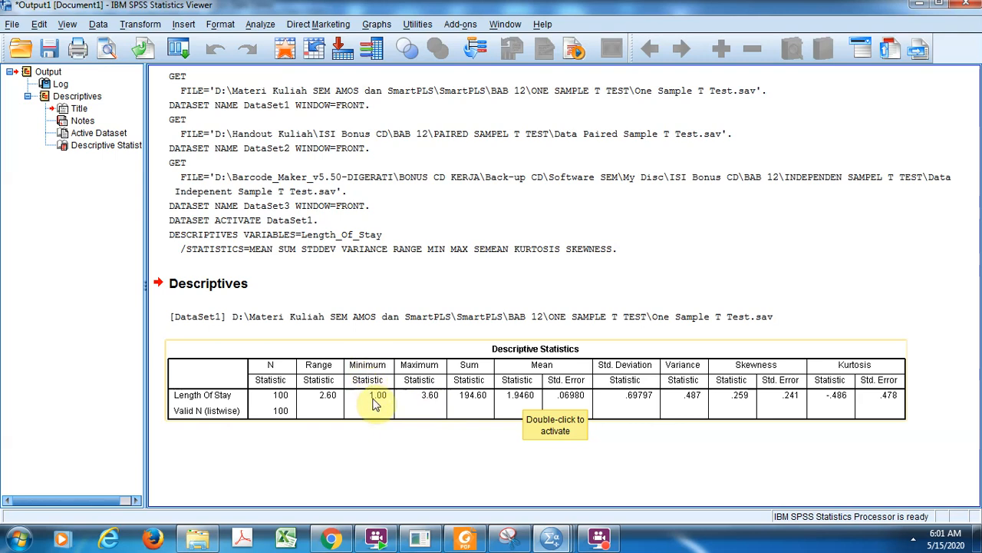
Set up a One-Sample T Test on Length Of Stay with a test value of 2.
{"action": "left_click", "coordinate": [258, 24]}
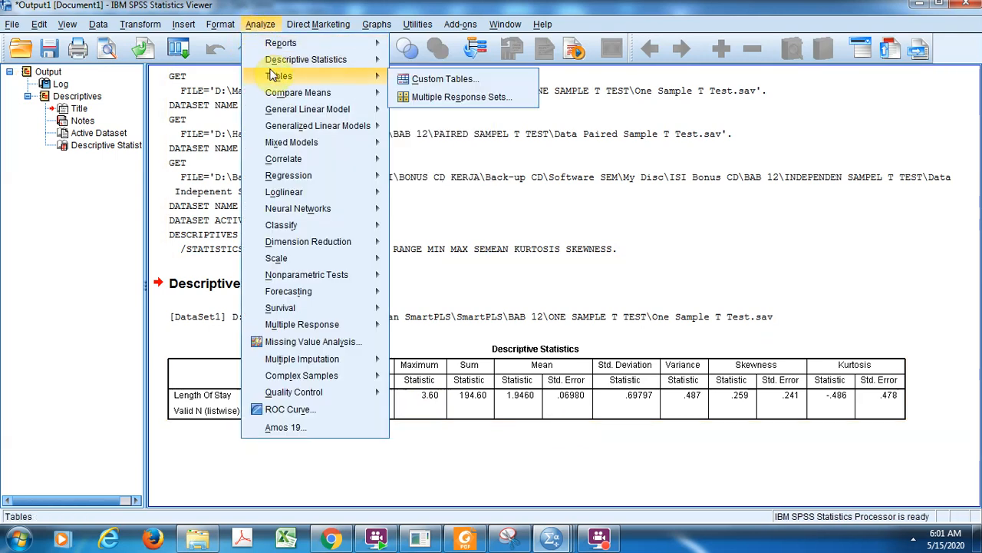
{"action": "mouse_move", "coordinate": [280, 65]}
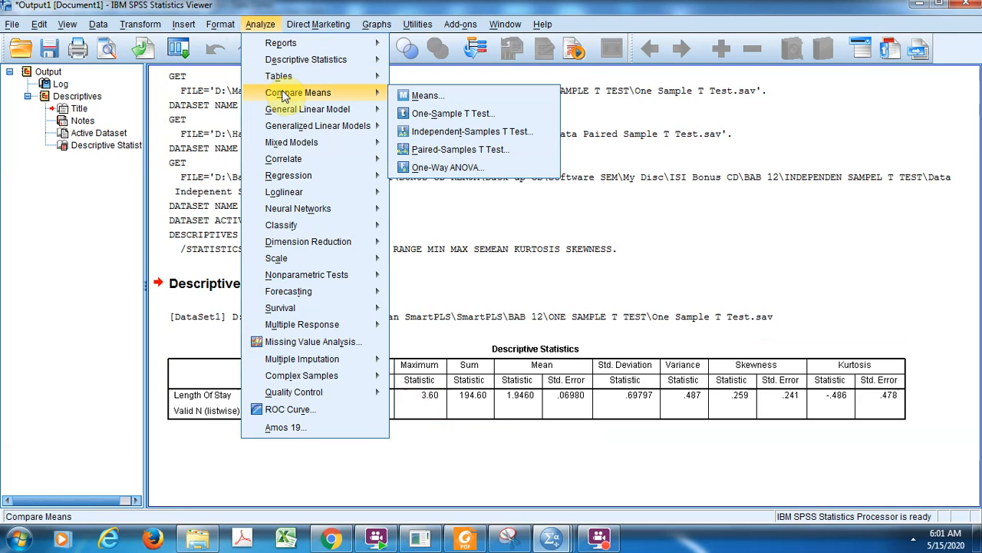
{"action": "left_click", "coordinate": [451, 115]}
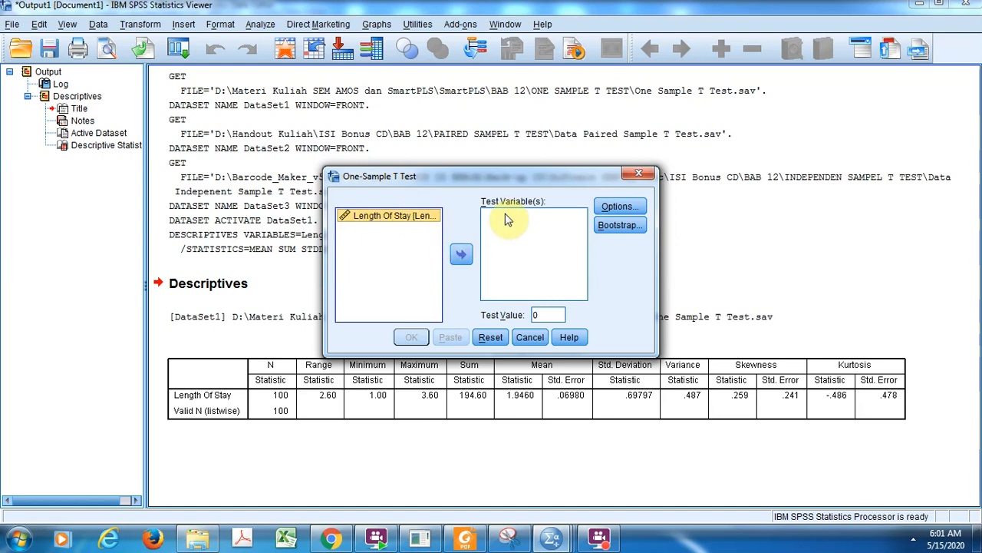
{"action": "left_click", "coordinate": [462, 254]}
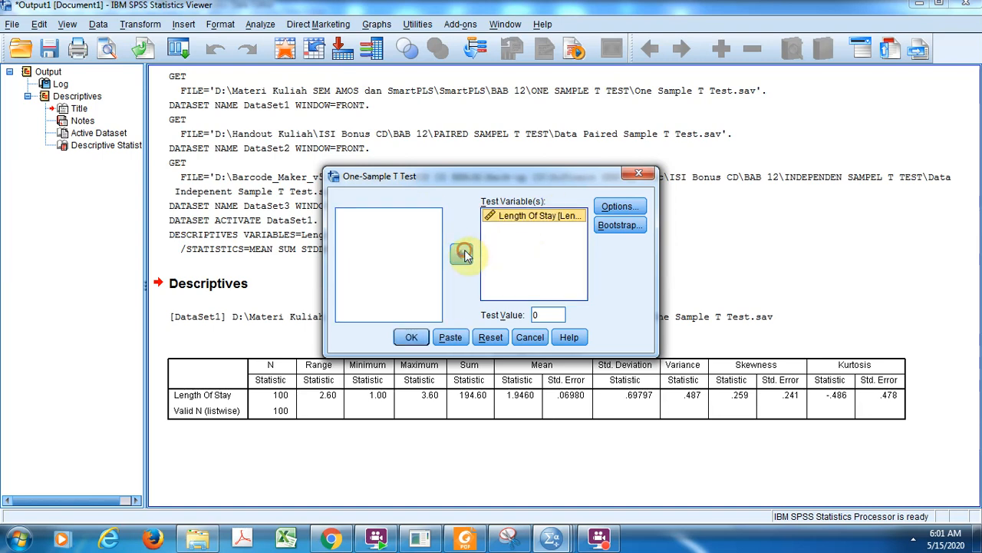
{"action": "double_click", "coordinate": [547, 315]}
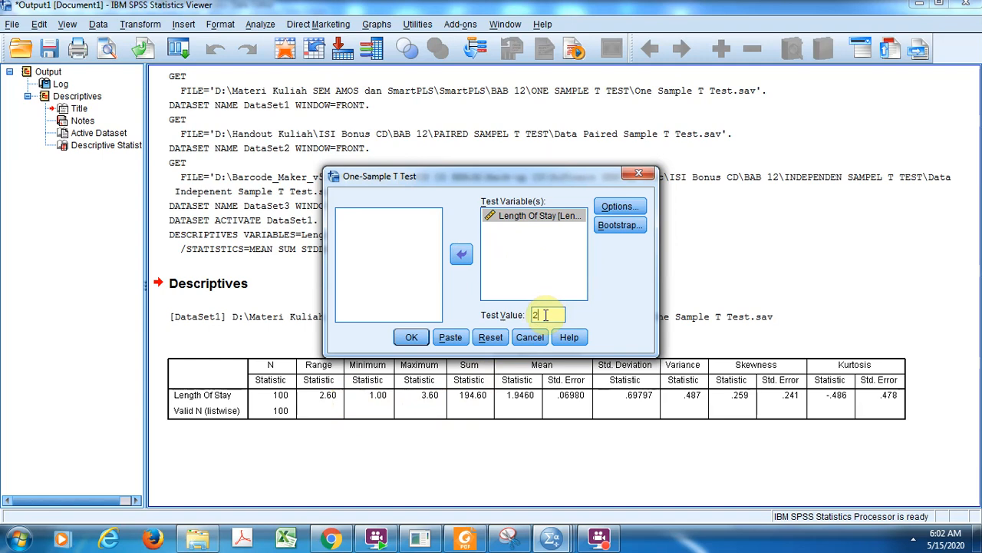
Set the test's confidence interval to 99% and run the One-Sample T Test.
{"action": "left_click", "coordinate": [618, 209]}
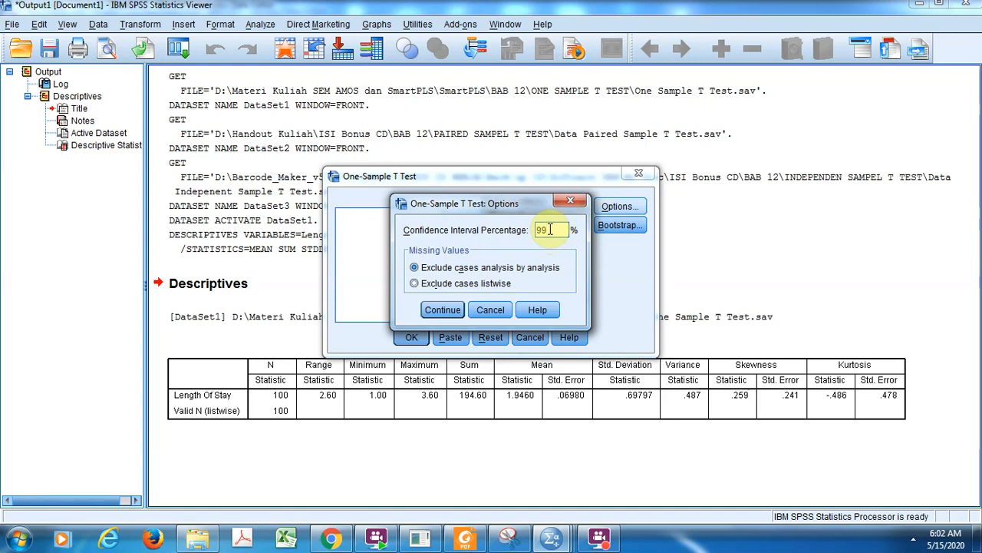
{"action": "left_click", "coordinate": [438, 310]}
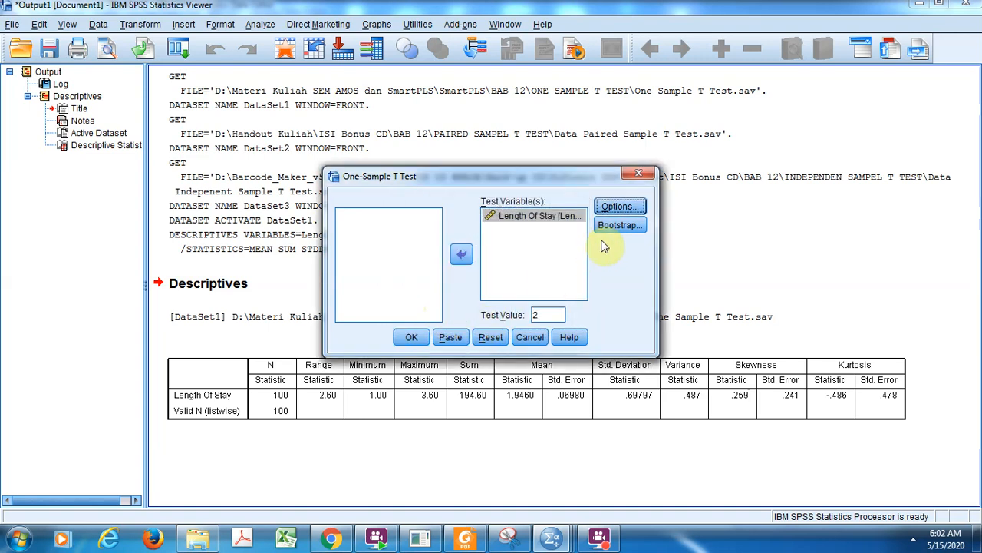
{"action": "left_click", "coordinate": [412, 338]}
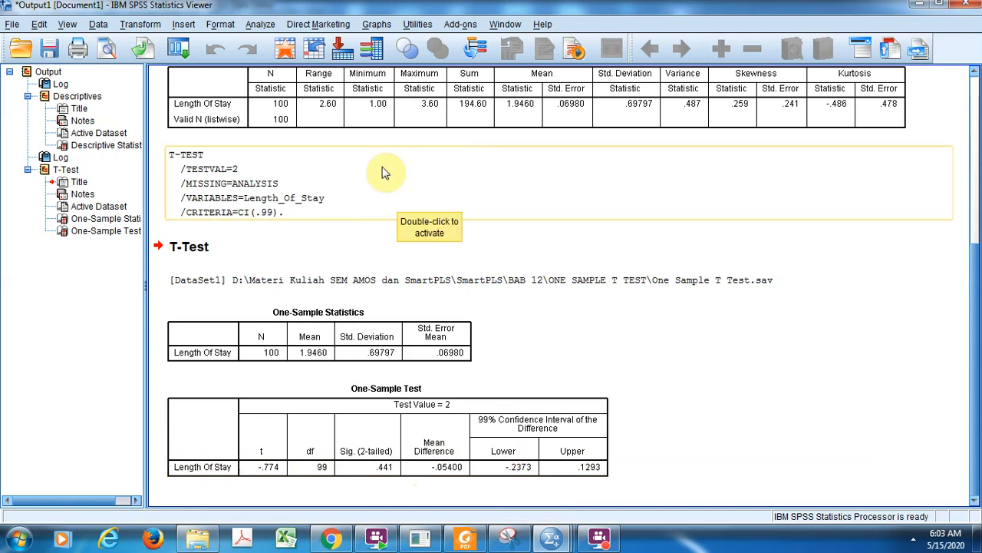
Rerun the One-Sample T Test on Length Of Stay with a test value of 3.
{"action": "left_click", "coordinate": [255, 24]}
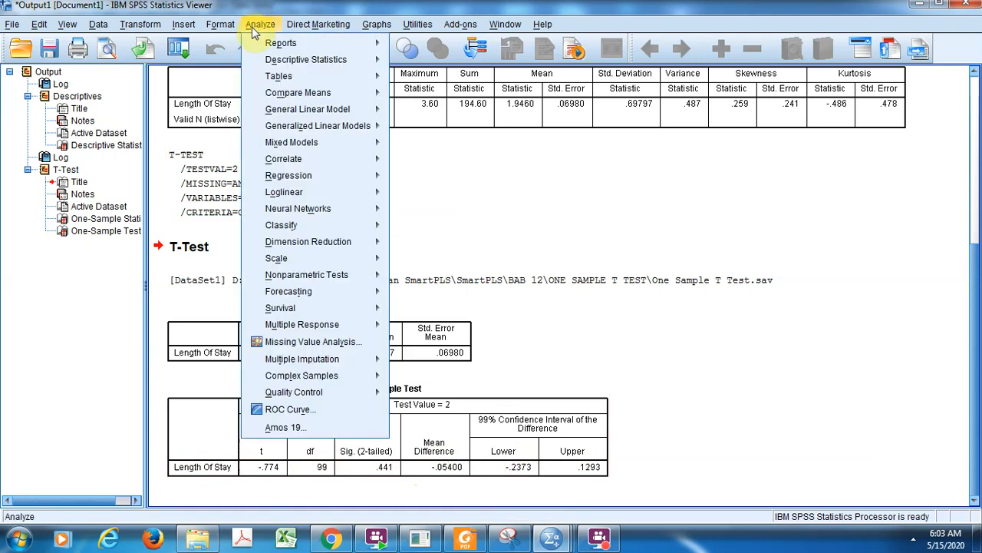
{"action": "mouse_move", "coordinate": [298, 93]}
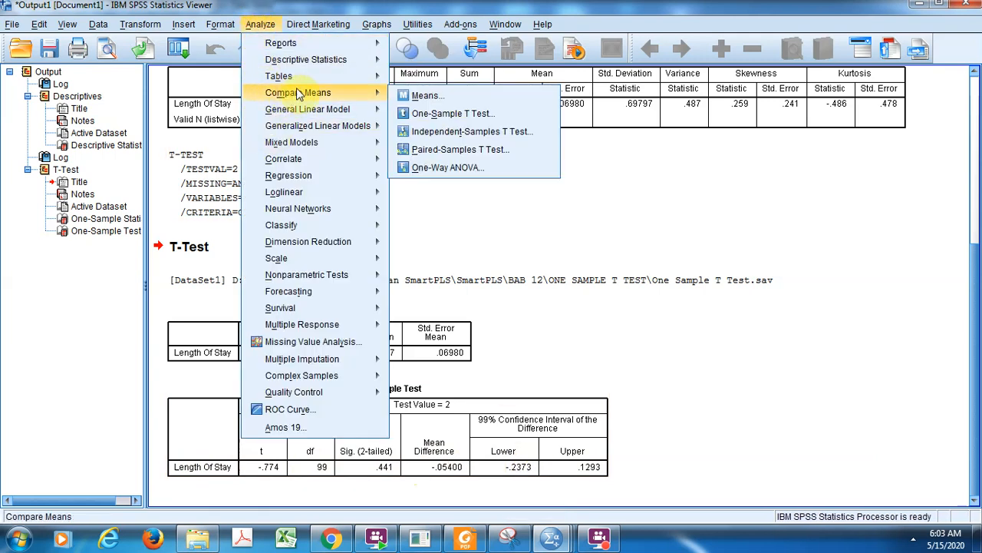
{"action": "left_click", "coordinate": [423, 115]}
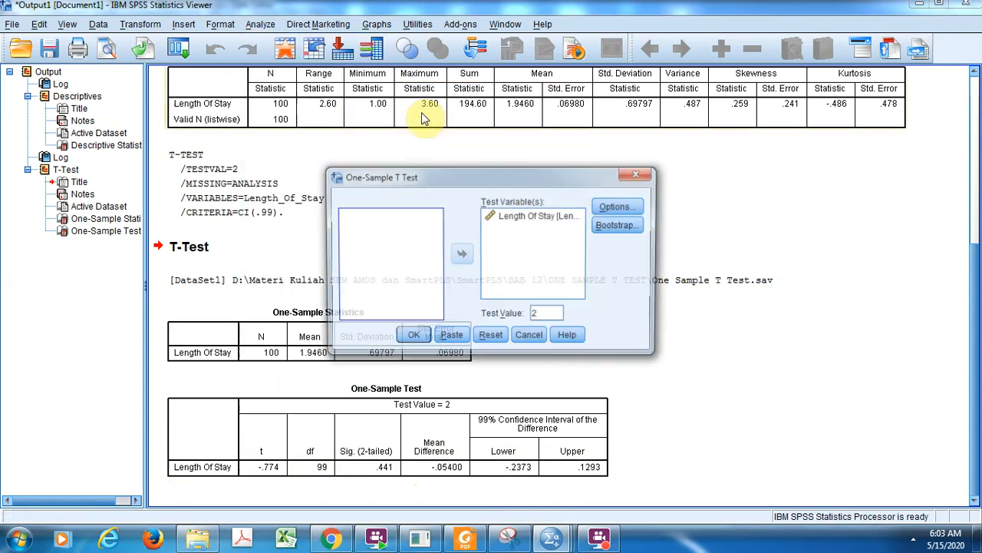
{"action": "double_click", "coordinate": [540, 314]}
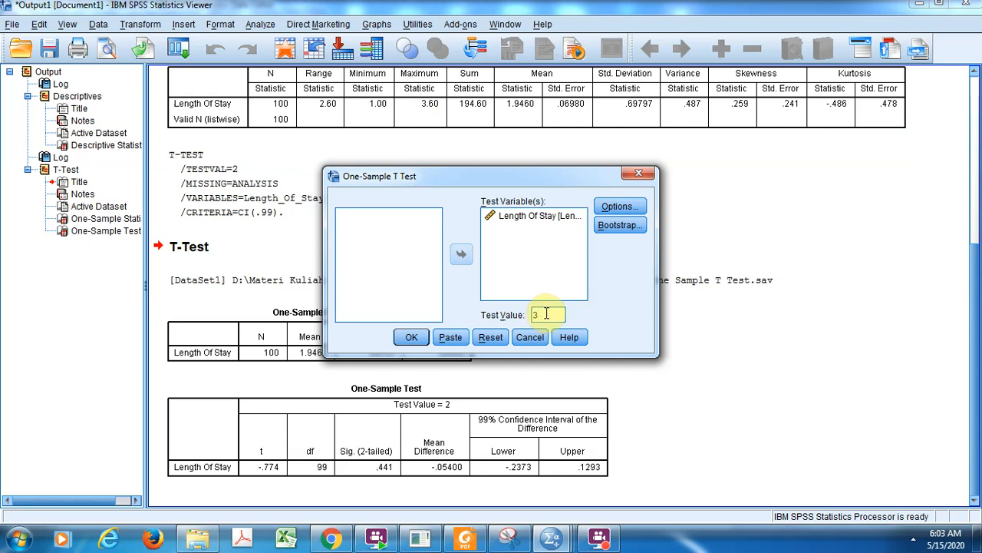
{"action": "left_click", "coordinate": [412, 338]}
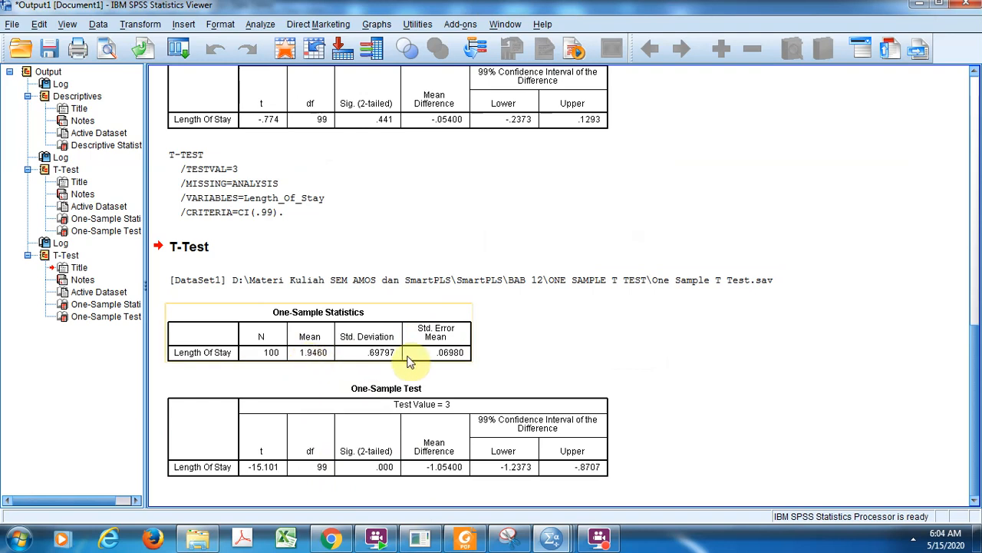
{"action": "left_click", "coordinate": [452, 362]}
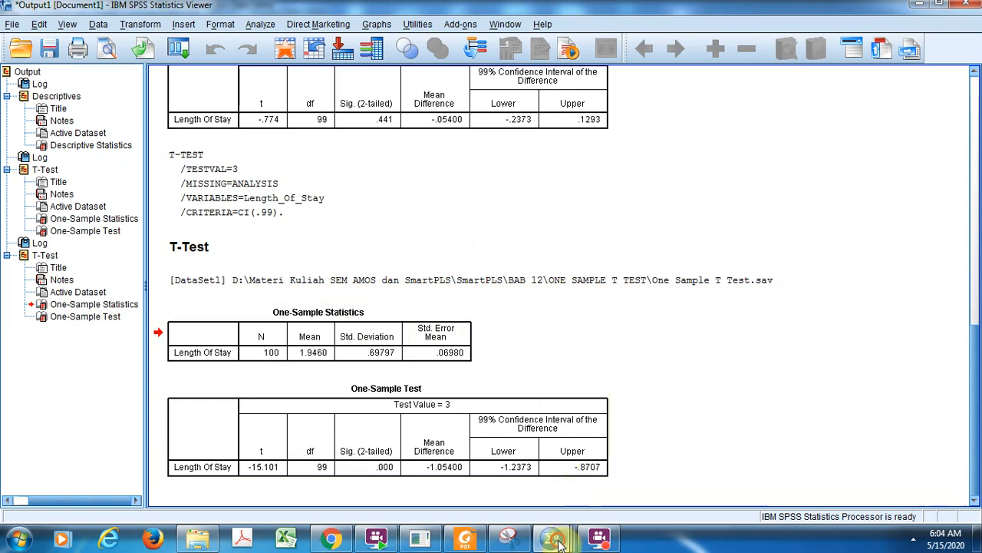
Switch to the Data Paired Sample T Test.sav dataset, check its variable definitions and return to the data values.
{"action": "mouse_move", "coordinate": [559, 542]}
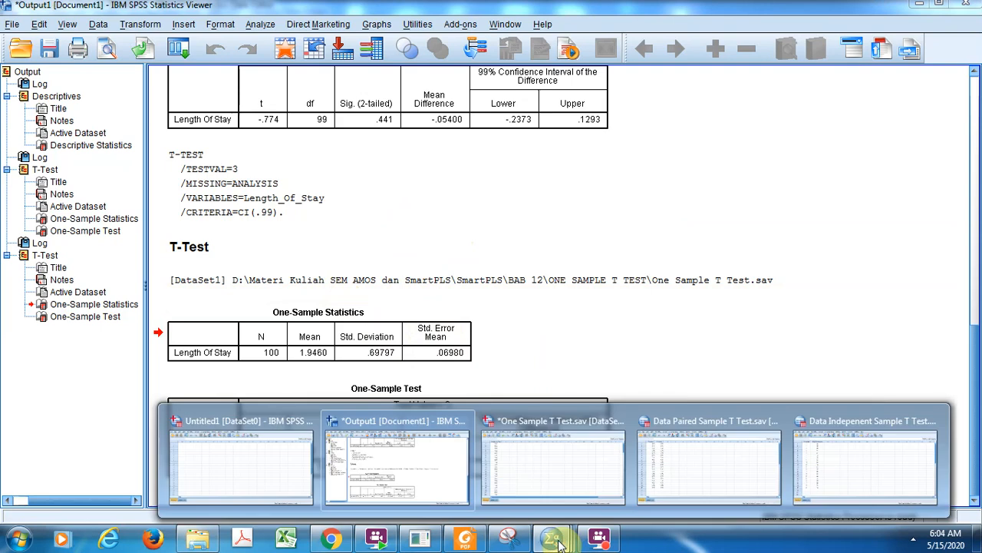
{"action": "left_click", "coordinate": [704, 472]}
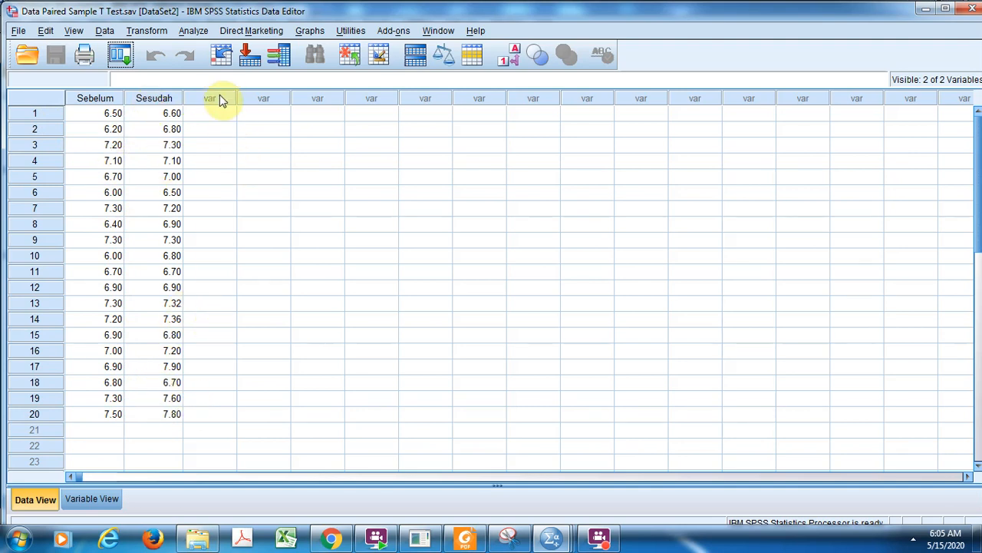
{"action": "left_click", "coordinate": [92, 499]}
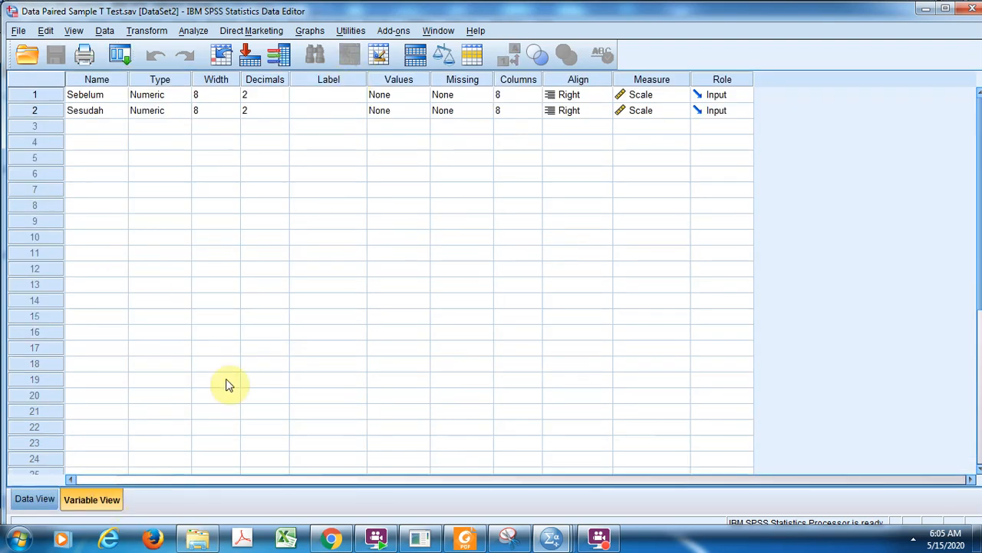
{"action": "left_click", "coordinate": [39, 498]}
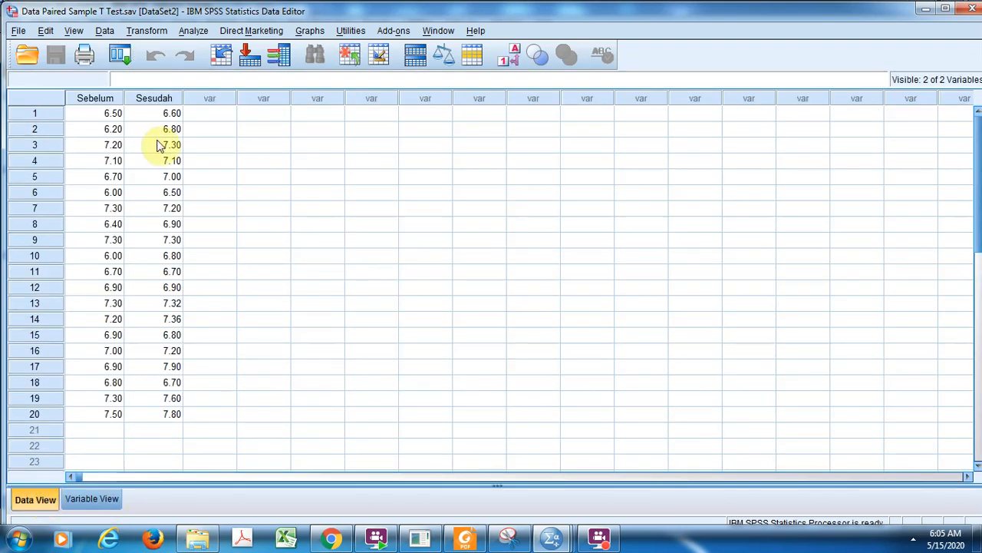
Set up a Paired-Samples T Test with Sebelum as the first variable and Sesudah as the second variable of pair 1.
{"action": "left_click", "coordinate": [194, 31]}
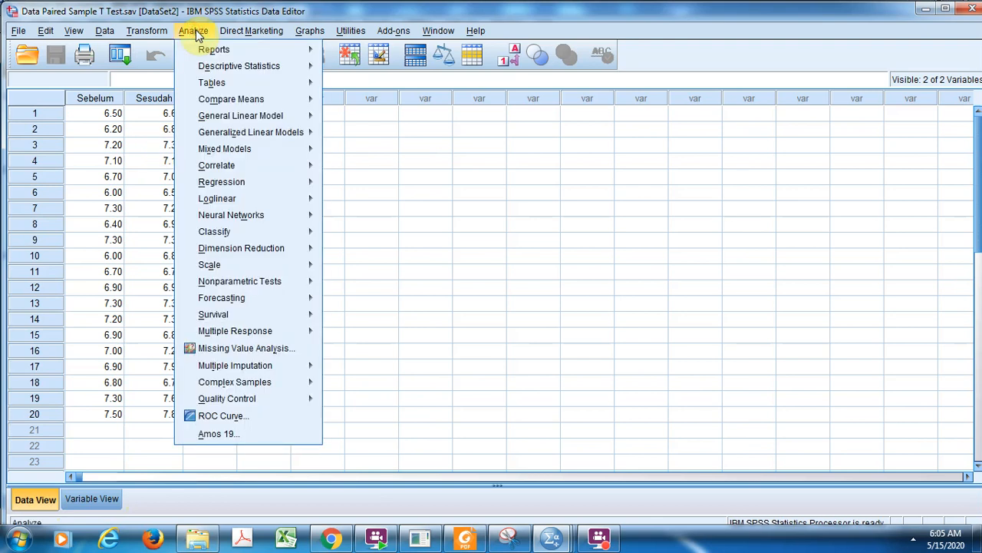
{"action": "mouse_move", "coordinate": [224, 100]}
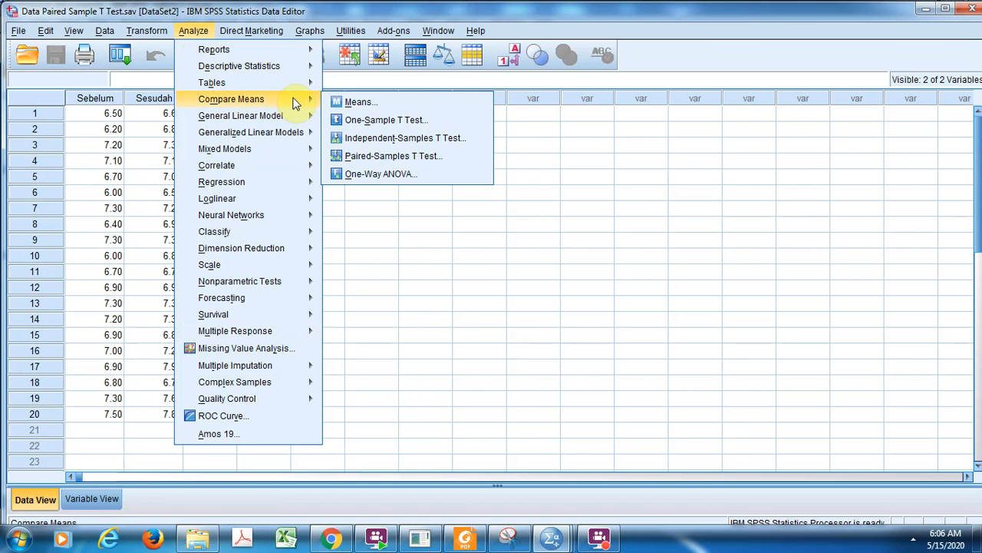
{"action": "left_click", "coordinate": [402, 156]}
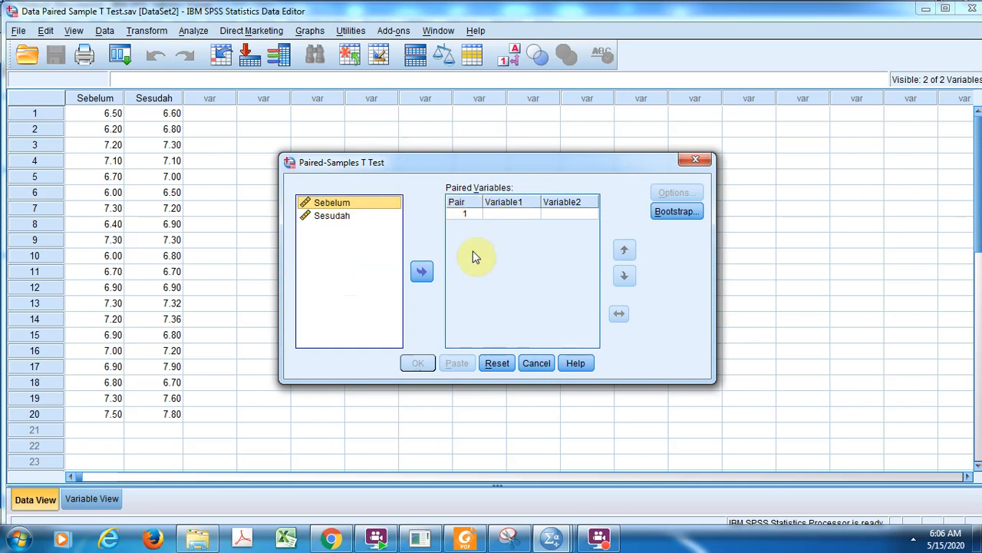
{"action": "left_click", "coordinate": [421, 274]}
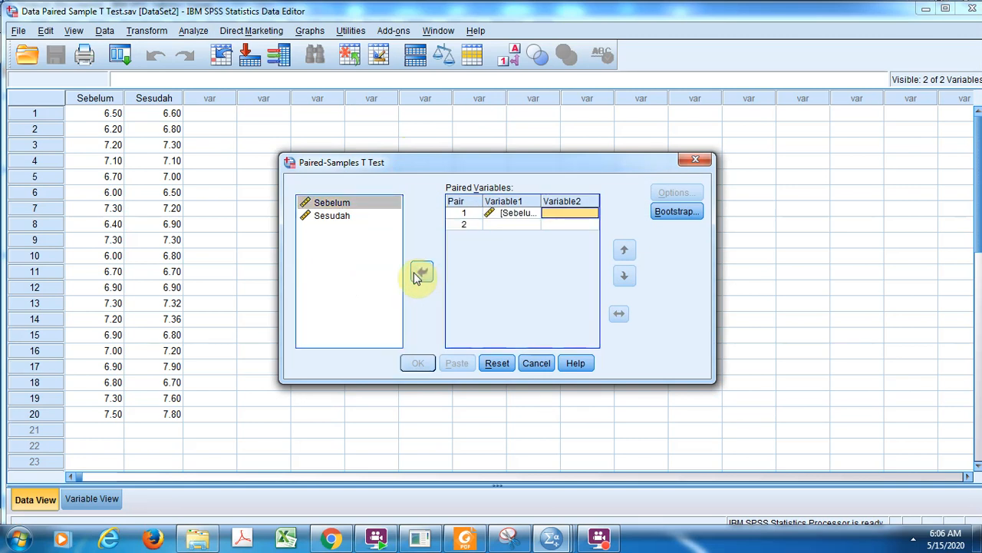
{"action": "left_click", "coordinate": [345, 216]}
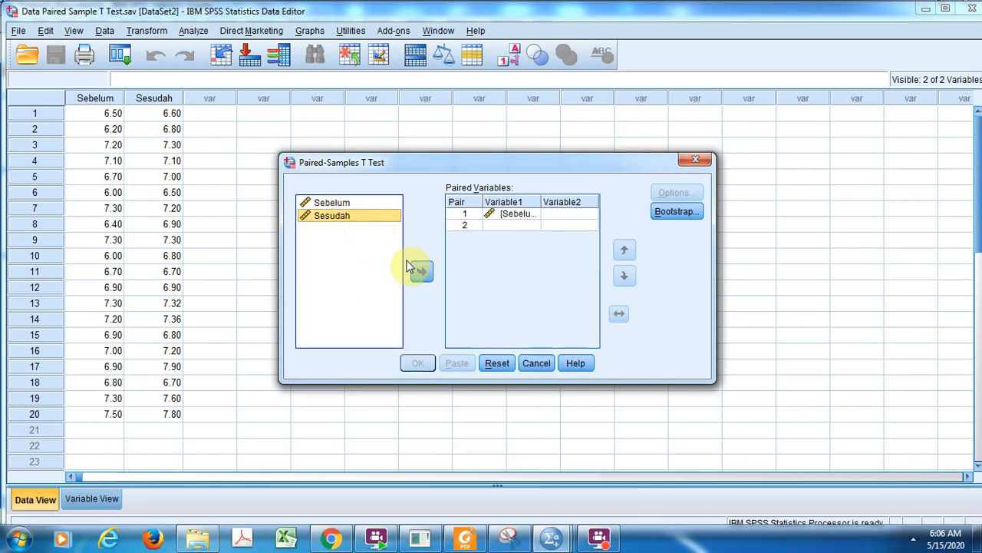
{"action": "left_click", "coordinate": [419, 270]}
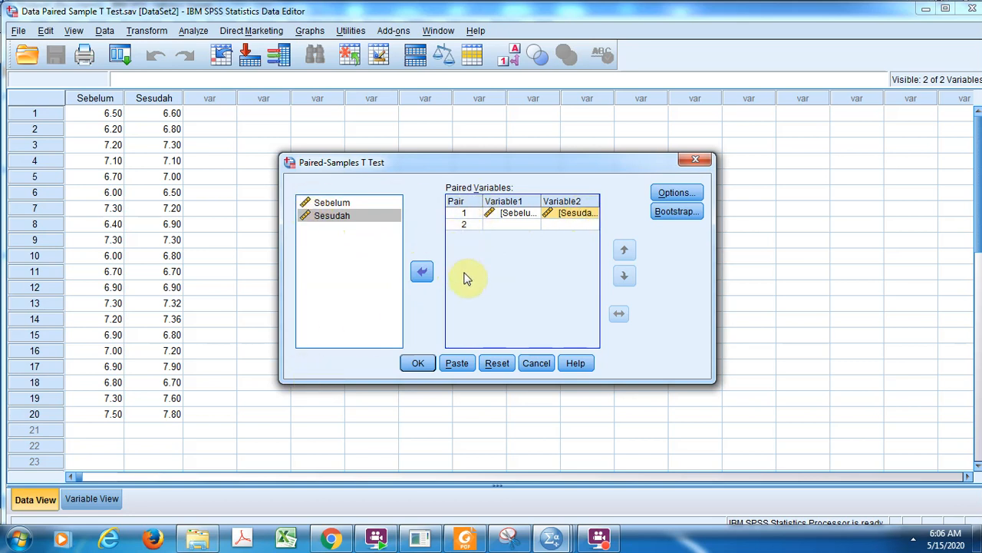
Keep the confidence interval at 95%, run the Paired-Samples T Test and switch to the output document.
{"action": "left_click", "coordinate": [675, 194]}
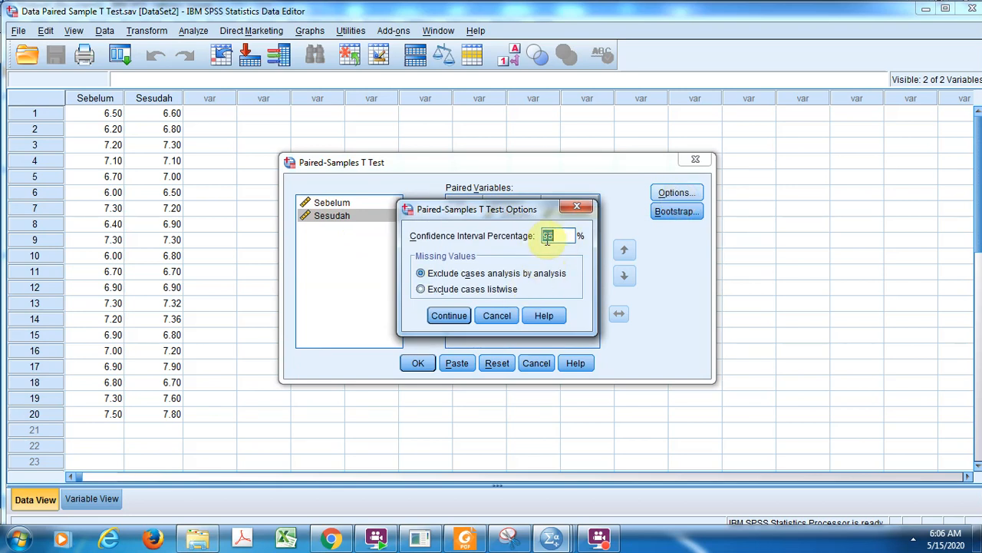
{"action": "left_click", "coordinate": [449, 316]}
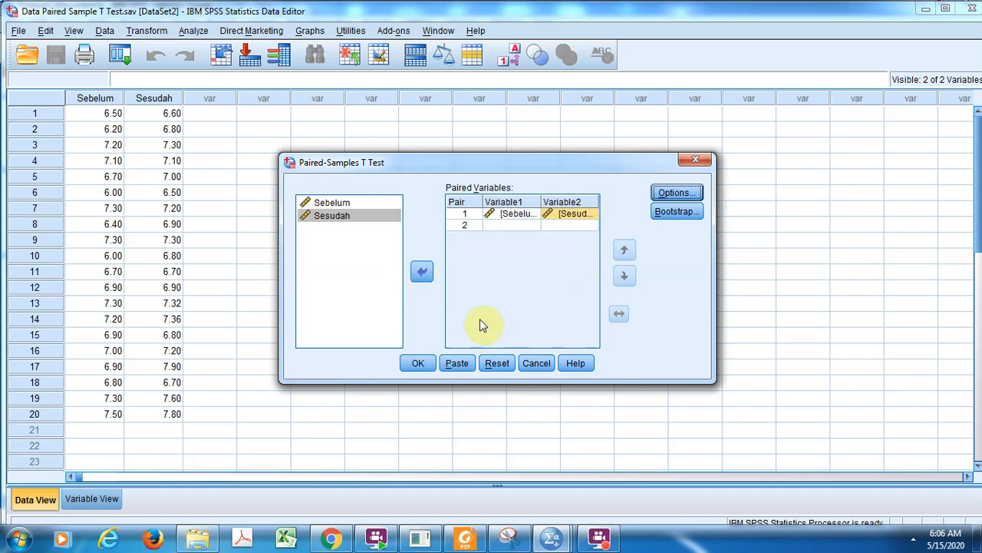
{"action": "left_click", "coordinate": [419, 365]}
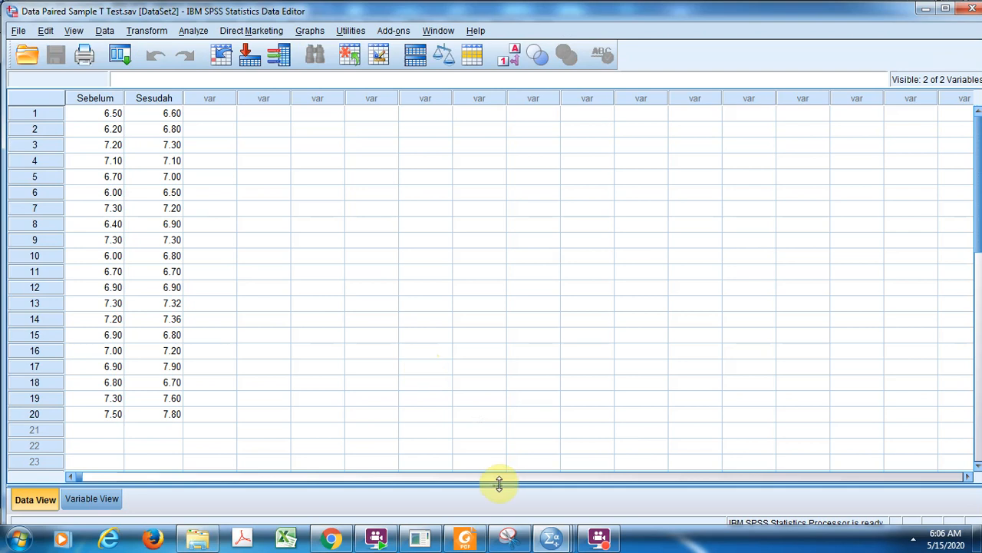
{"action": "mouse_move", "coordinate": [551, 537]}
{"action": "left_click", "coordinate": [409, 488]}
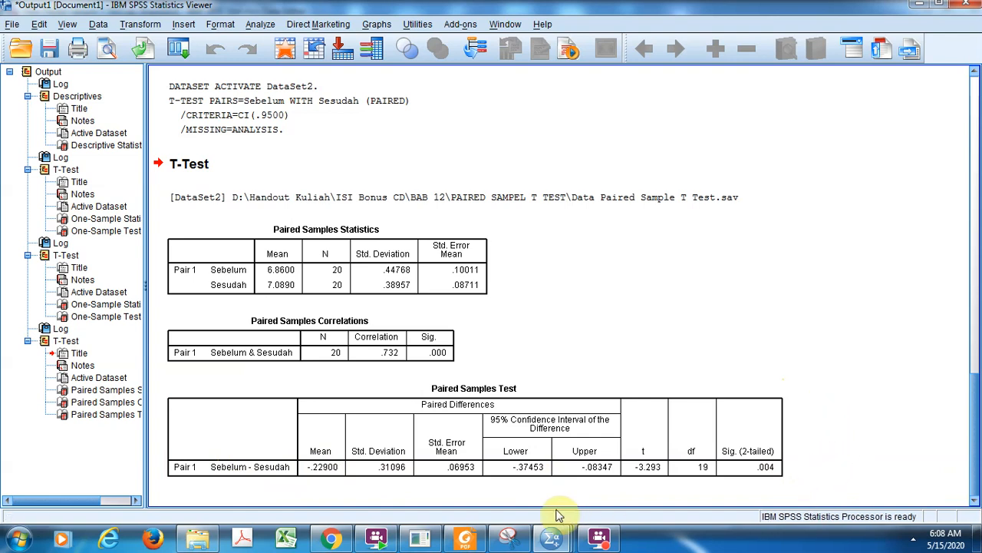
Compare the data layout of Data Indepenent Sample T Test.sav with that of Data Paired Sample T Test.sav.
{"action": "mouse_move", "coordinate": [554, 543]}
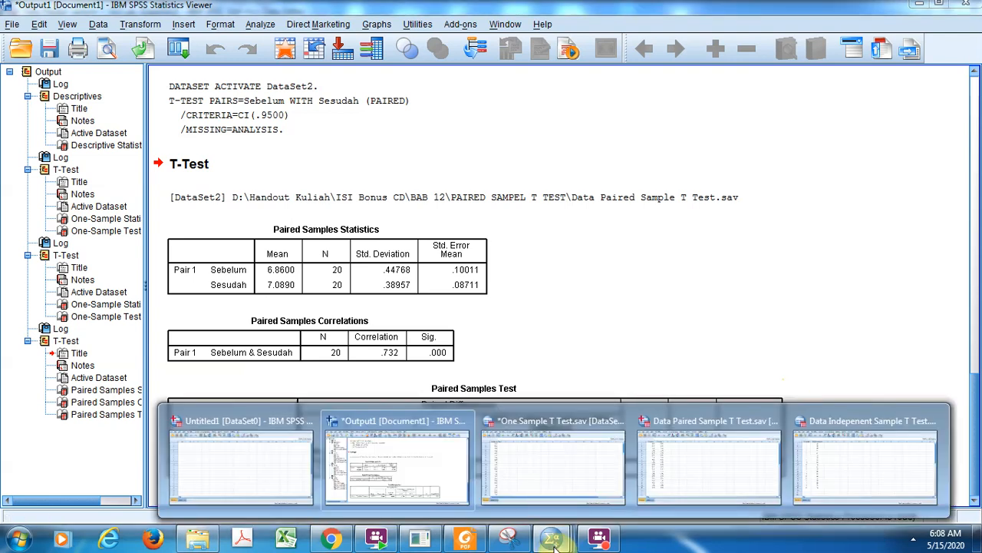
{"action": "left_click", "coordinate": [857, 443]}
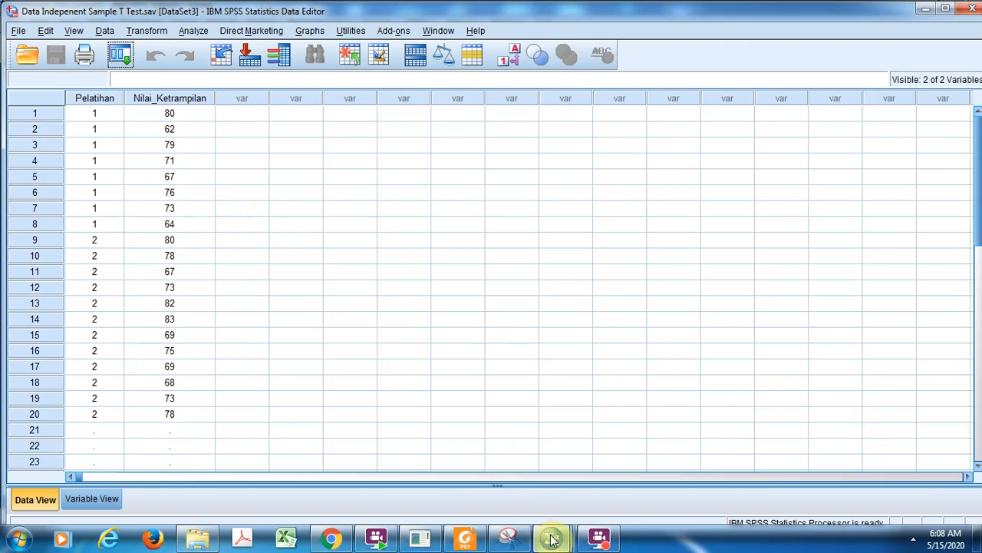
{"action": "mouse_move", "coordinate": [551, 539]}
{"action": "left_click", "coordinate": [715, 475]}
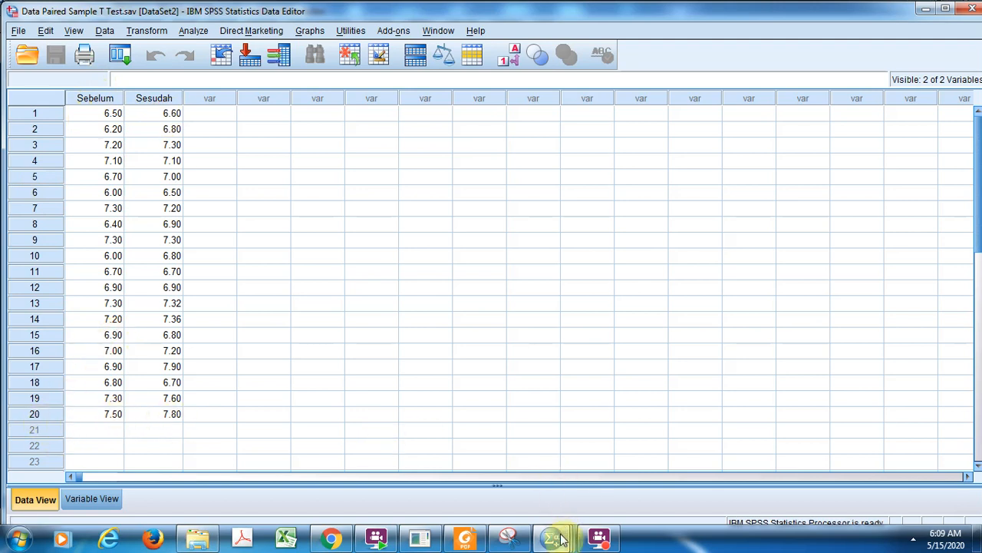
{"action": "mouse_move", "coordinate": [561, 540]}
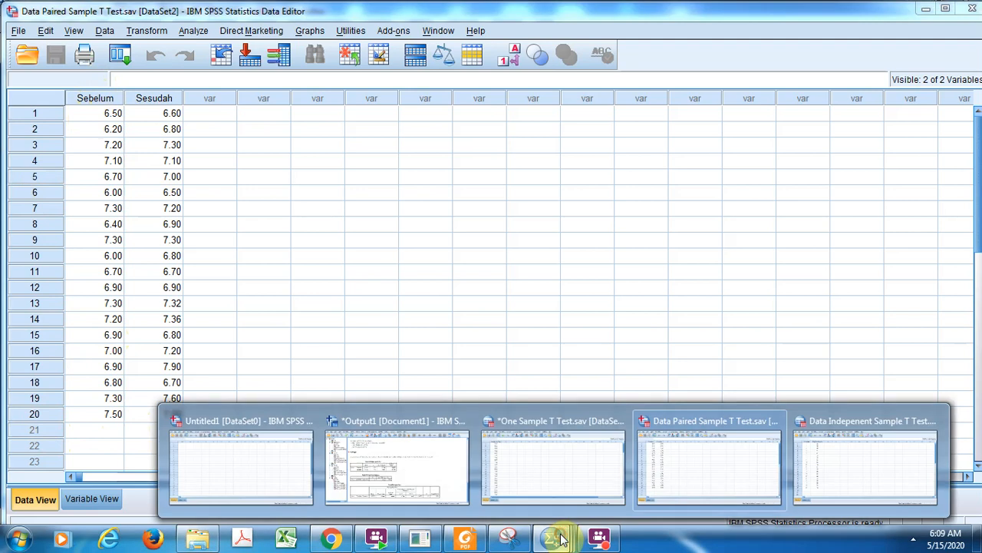
{"action": "left_click", "coordinate": [728, 474]}
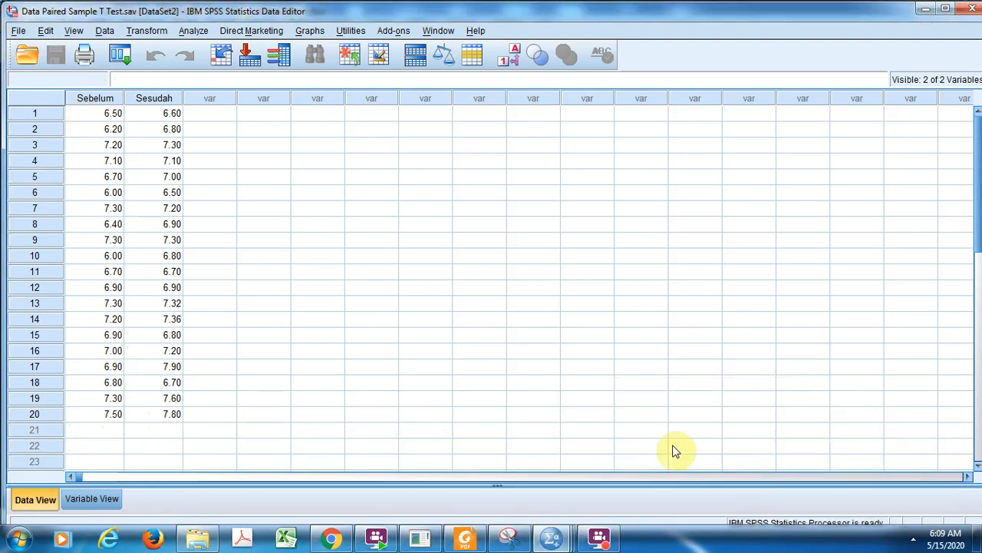
Switch to the Data Indepenent Sample T Test.sav dataset and examine its Pelatihan group codes and Nilai_Ketrampilan scores.
{"action": "mouse_move", "coordinate": [552, 548]}
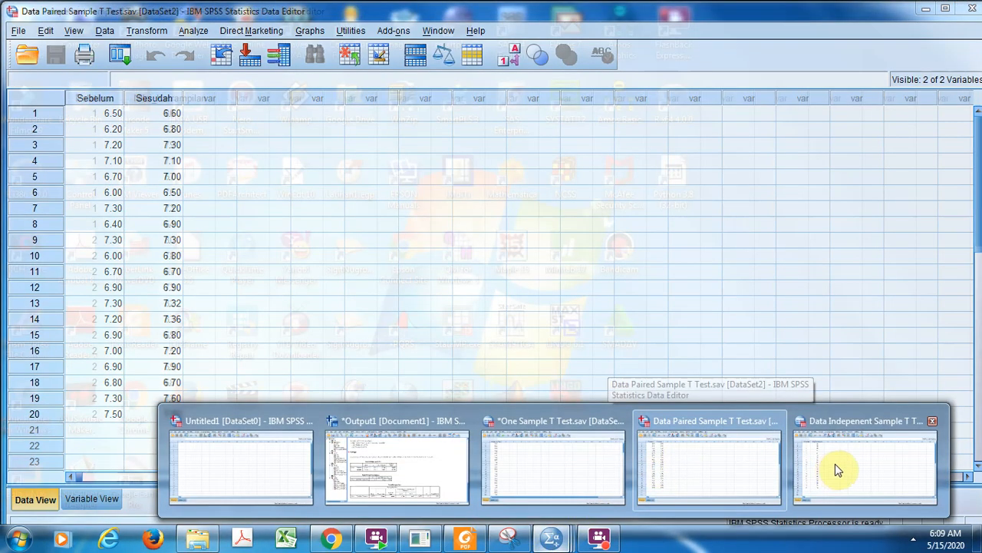
{"action": "left_click", "coordinate": [835, 464]}
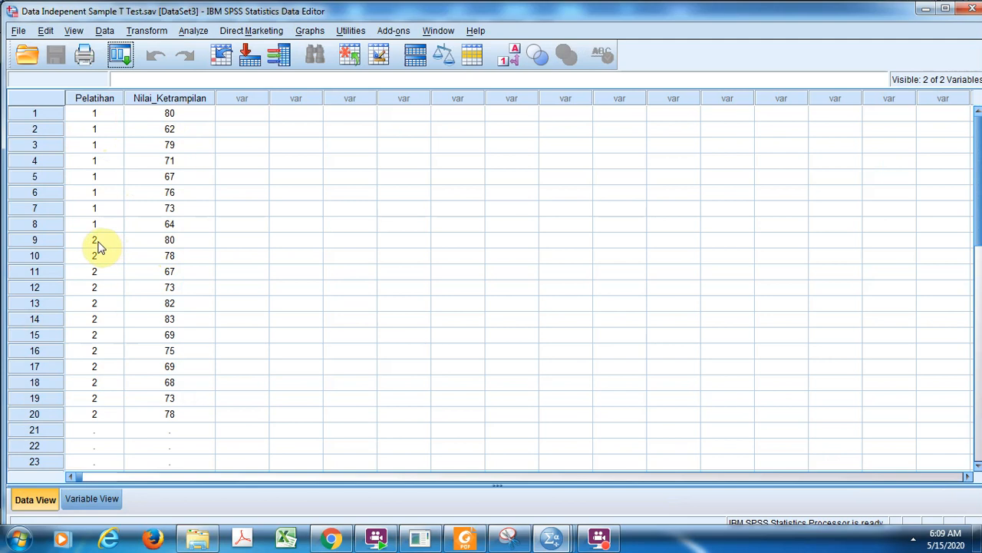
{"action": "left_click", "coordinate": [98, 376]}
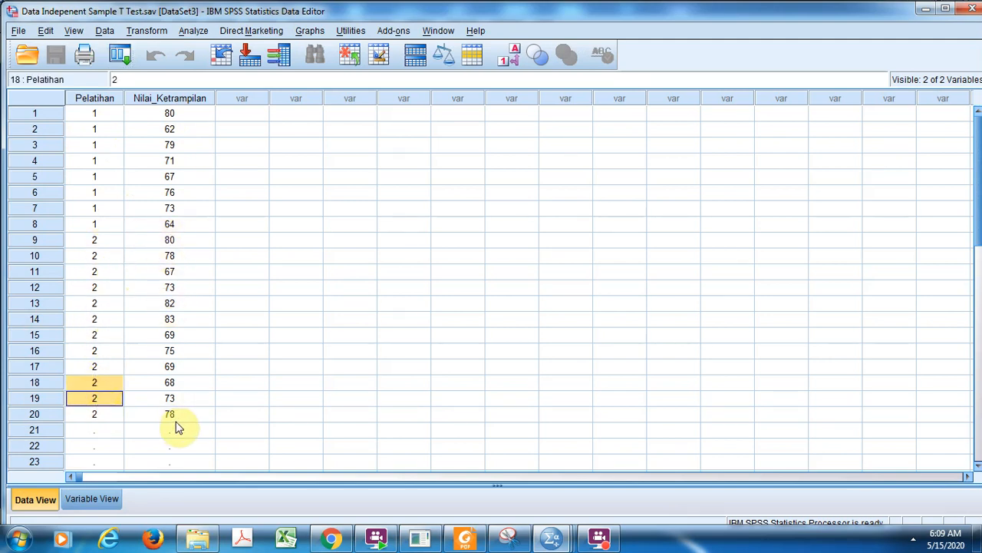
{"action": "left_click", "coordinate": [197, 414]}
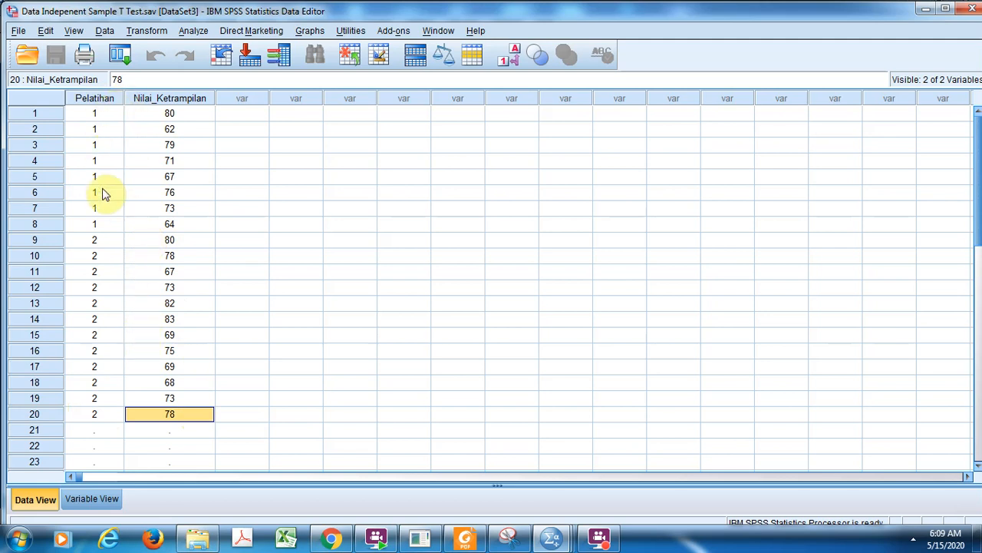
Check the value labels defined for the Pelatihan variable without changing them and return to the data values.
{"action": "left_click", "coordinate": [94, 500]}
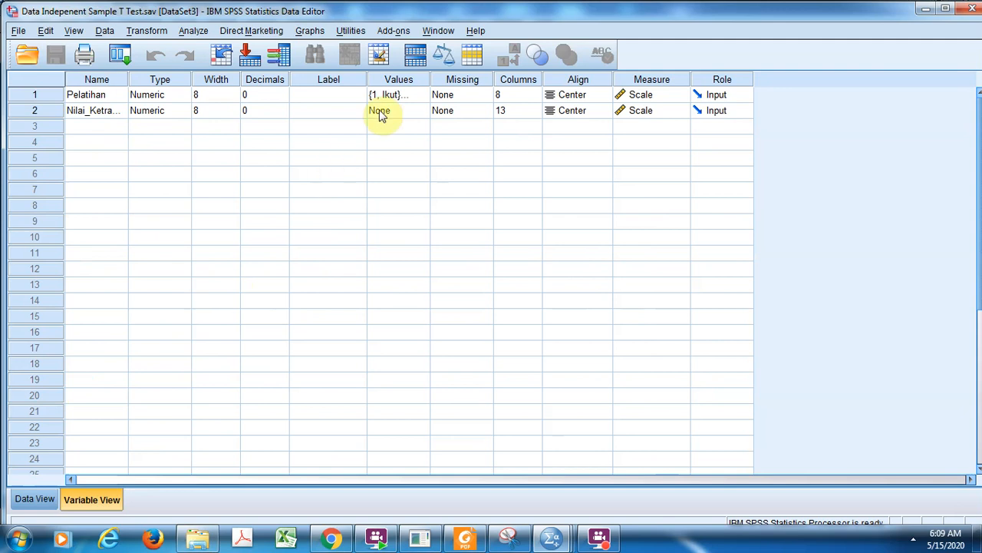
{"action": "left_click", "coordinate": [407, 94]}
{"action": "left_click", "coordinate": [423, 94]}
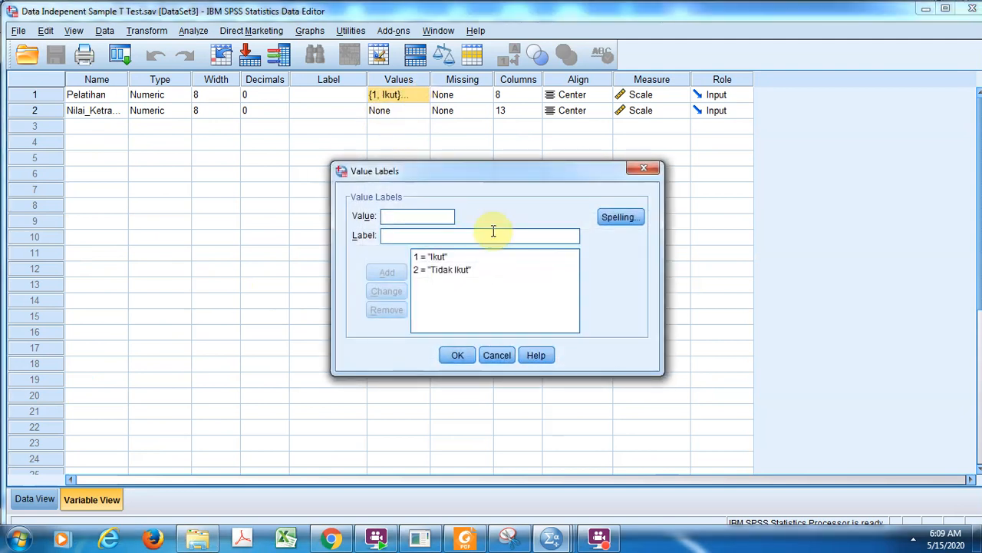
{"action": "left_click", "coordinate": [497, 356]}
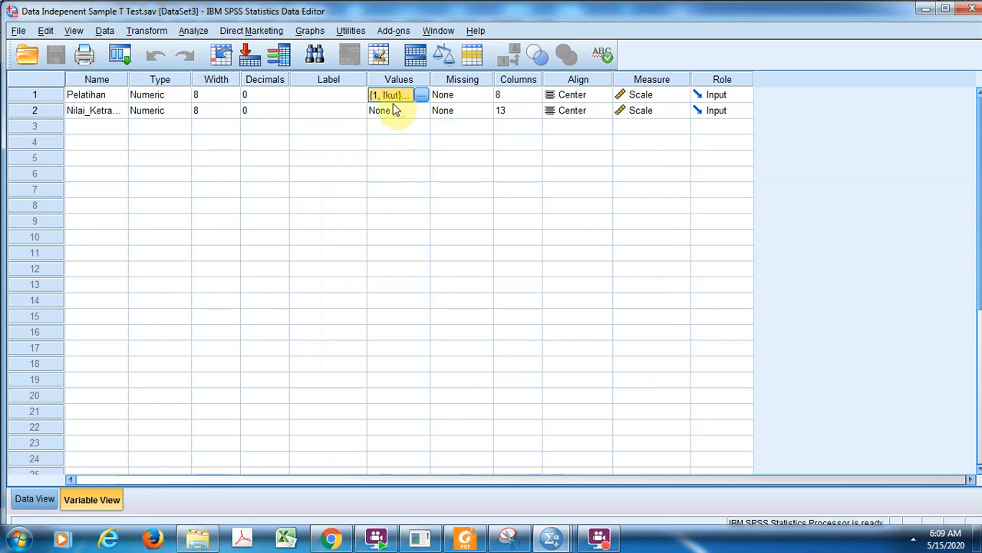
{"action": "left_click", "coordinate": [421, 96]}
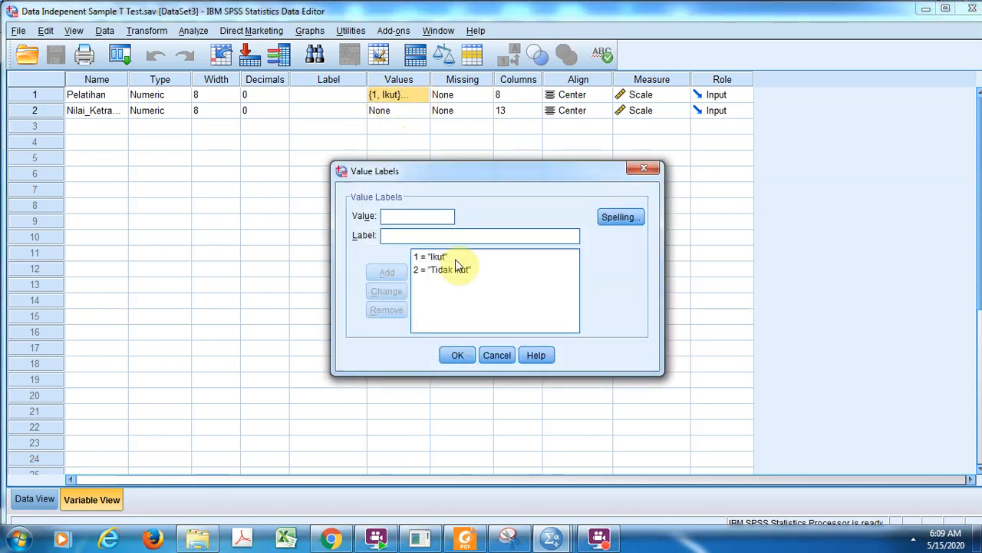
{"action": "left_click", "coordinate": [495, 358]}
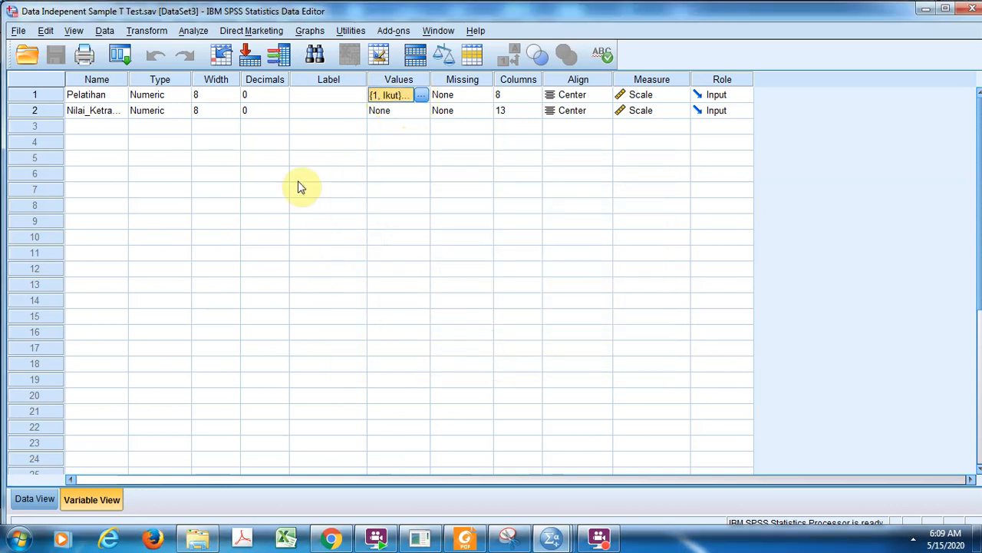
{"action": "left_click", "coordinate": [34, 499]}
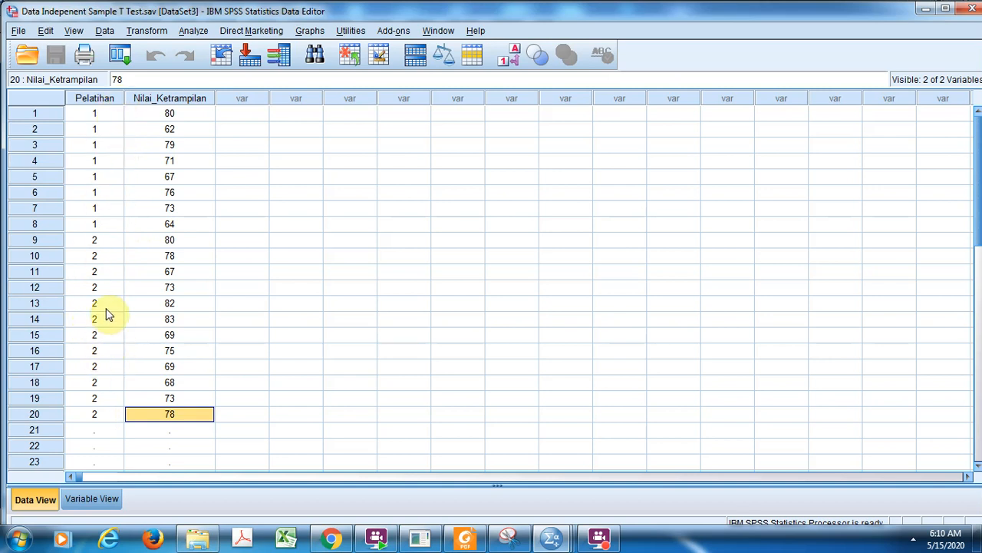
Start an Independent-Samples T Test on the Pelatihan and Nilai_Ketrampilan dataset.
{"action": "left_click", "coordinate": [189, 32]}
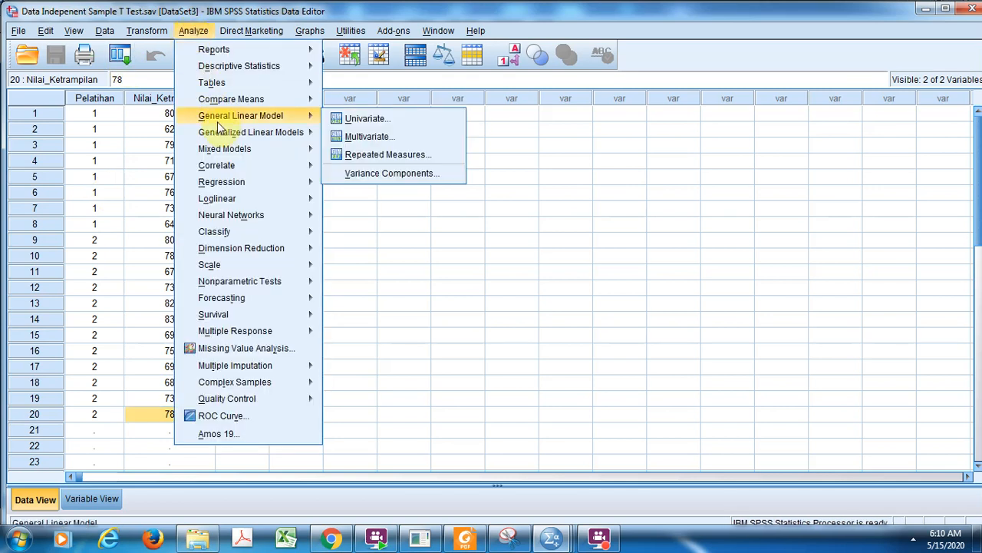
{"action": "mouse_move", "coordinate": [217, 106]}
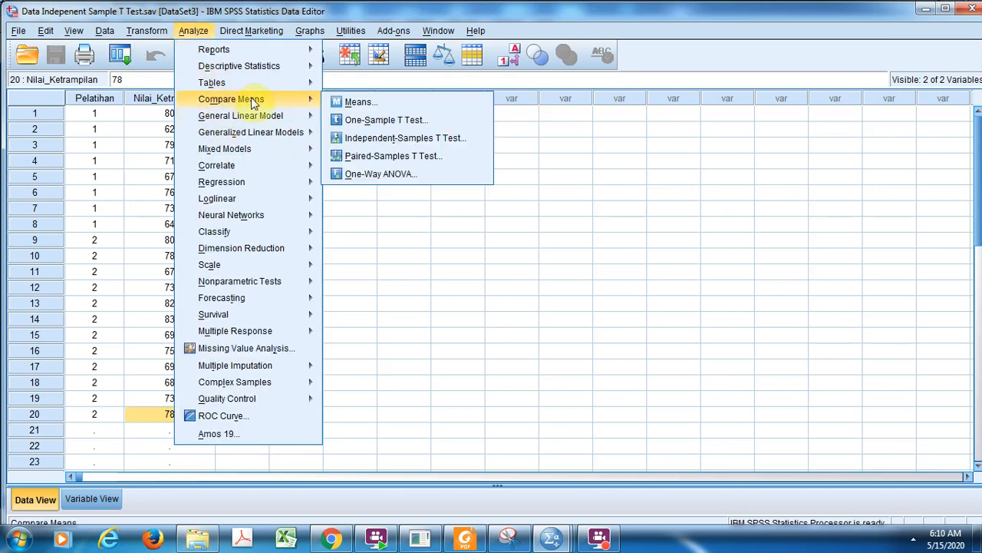
{"action": "left_click", "coordinate": [387, 137]}
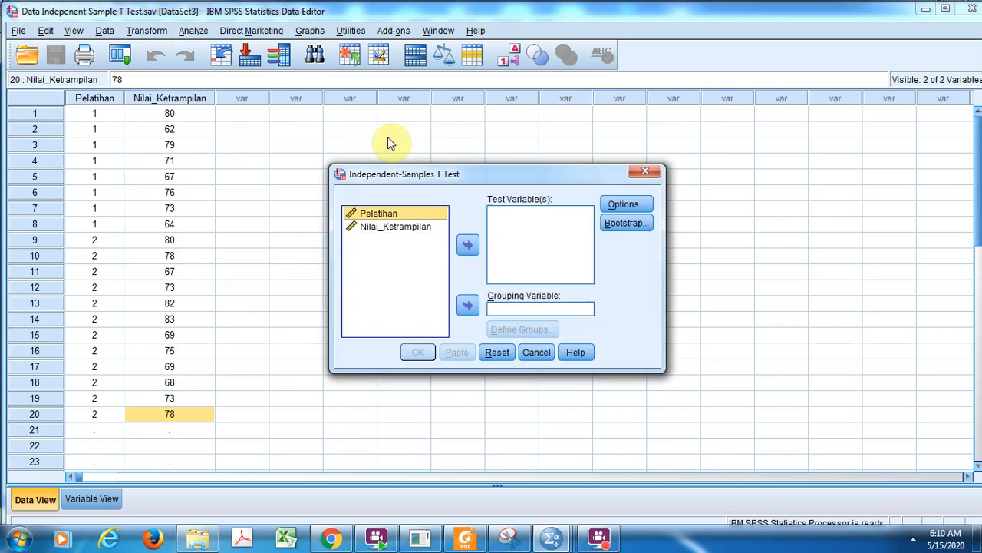
{"action": "left_click", "coordinate": [394, 224], "text": "shift"}
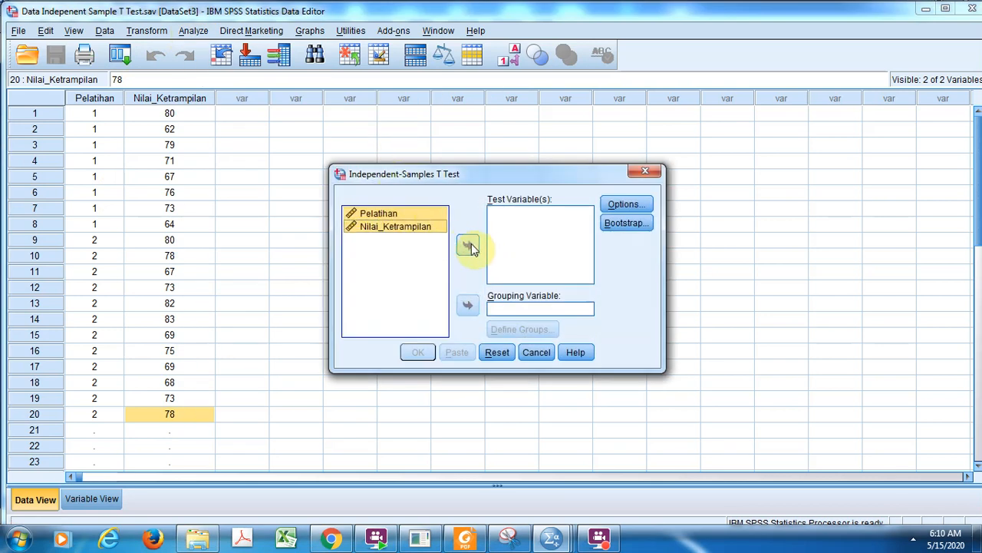
{"action": "left_click", "coordinate": [468, 245]}
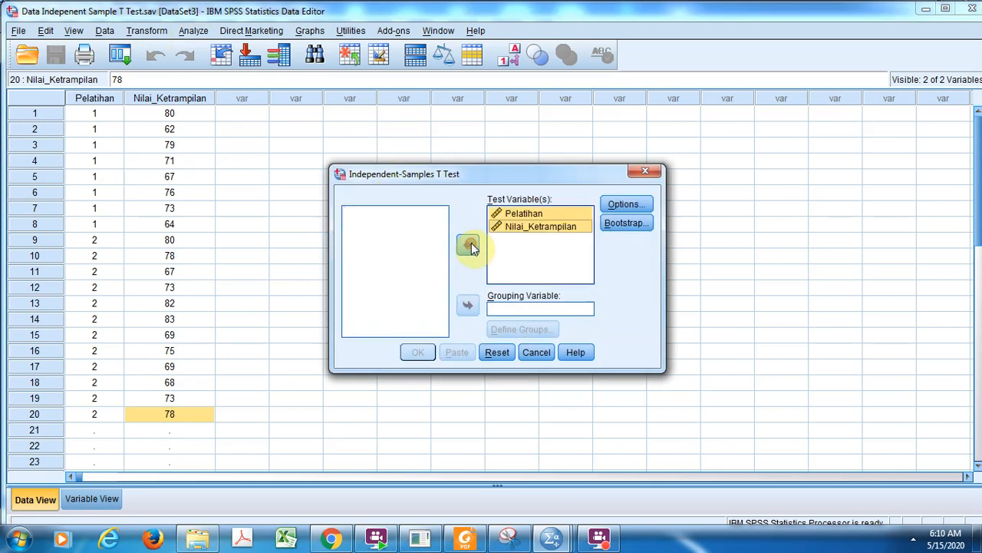
{"action": "left_click", "coordinate": [626, 204]}
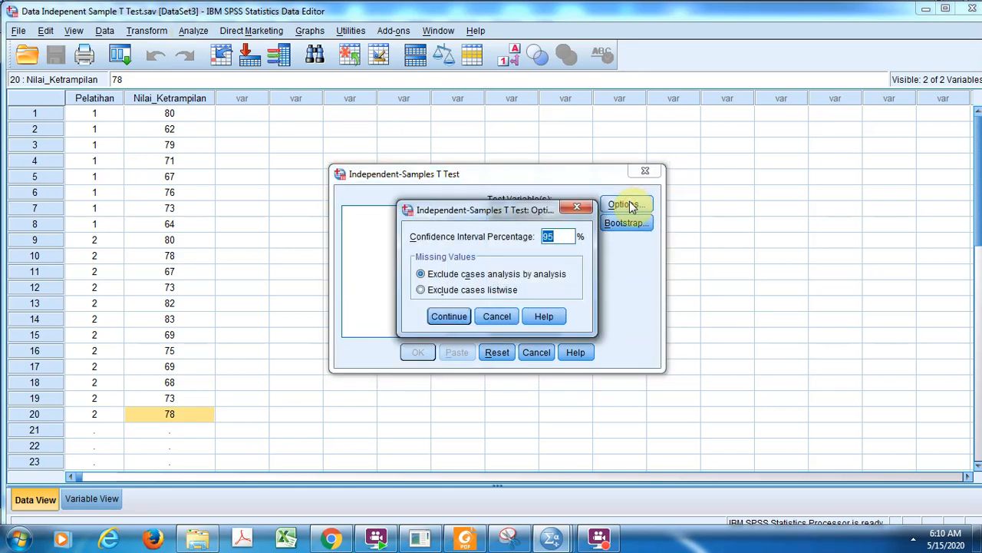
{"action": "left_click", "coordinate": [501, 317]}
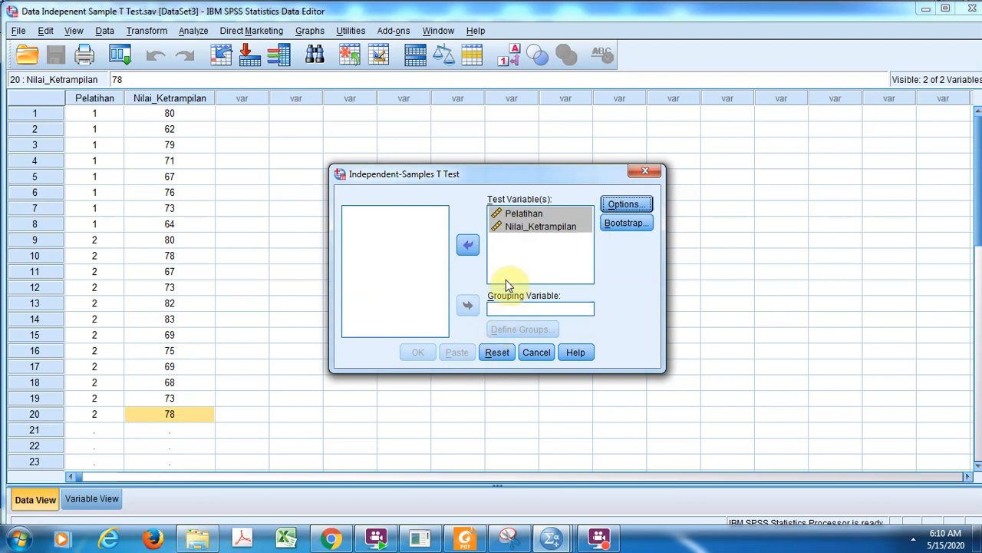
{"action": "left_click", "coordinate": [471, 248]}
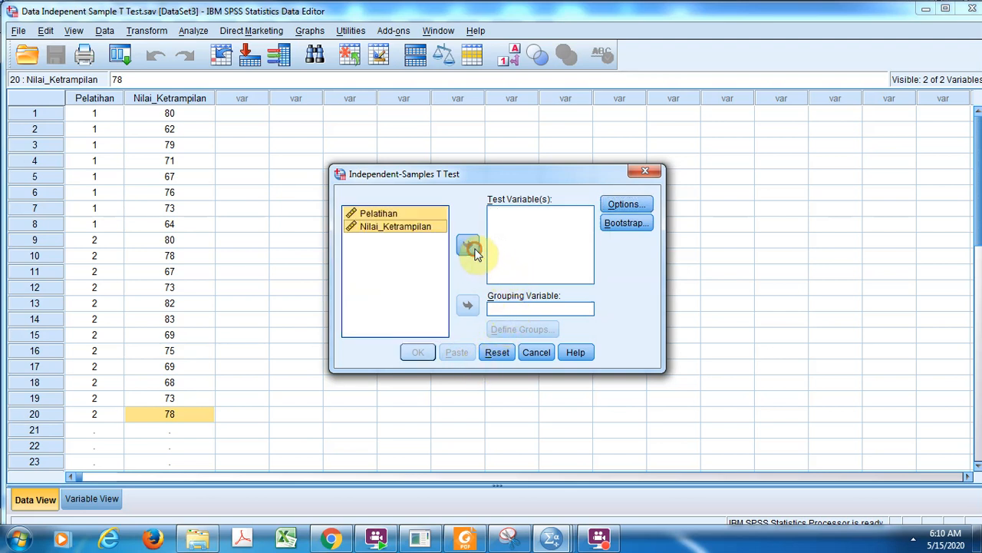
Assign Pelatihan as the grouping variable and Nilai_Ketrampilan as the test variable.
{"action": "left_click", "coordinate": [398, 214]}
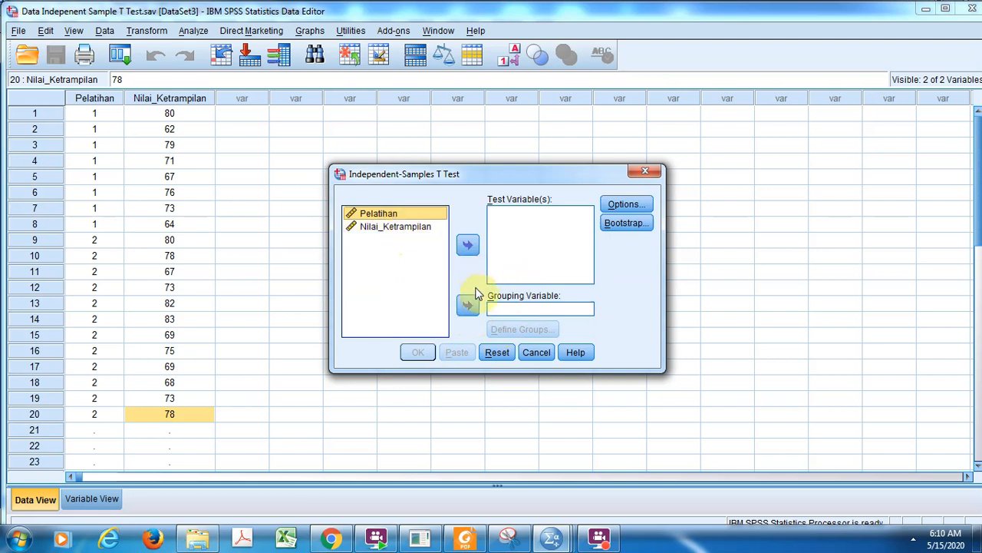
{"action": "left_click", "coordinate": [469, 307]}
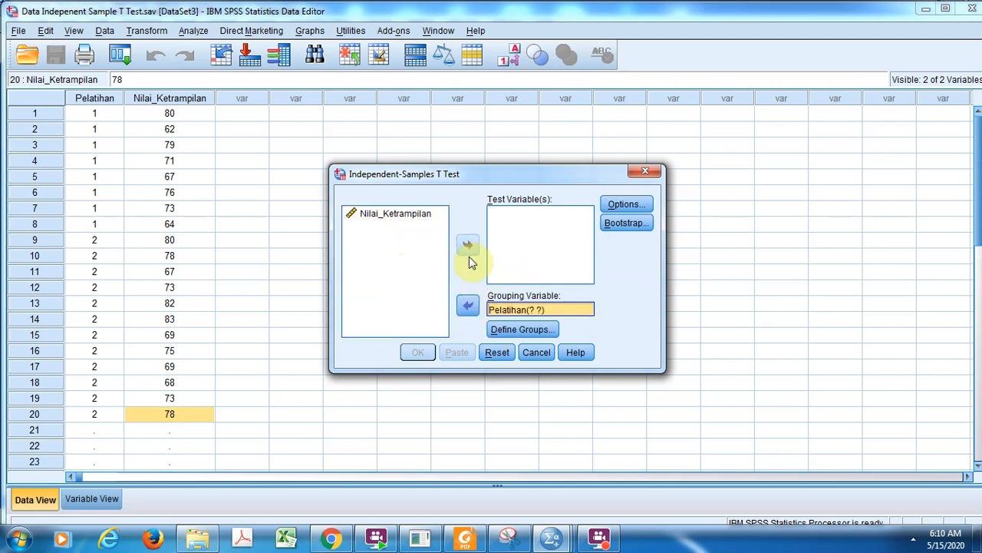
{"action": "left_click", "coordinate": [376, 215]}
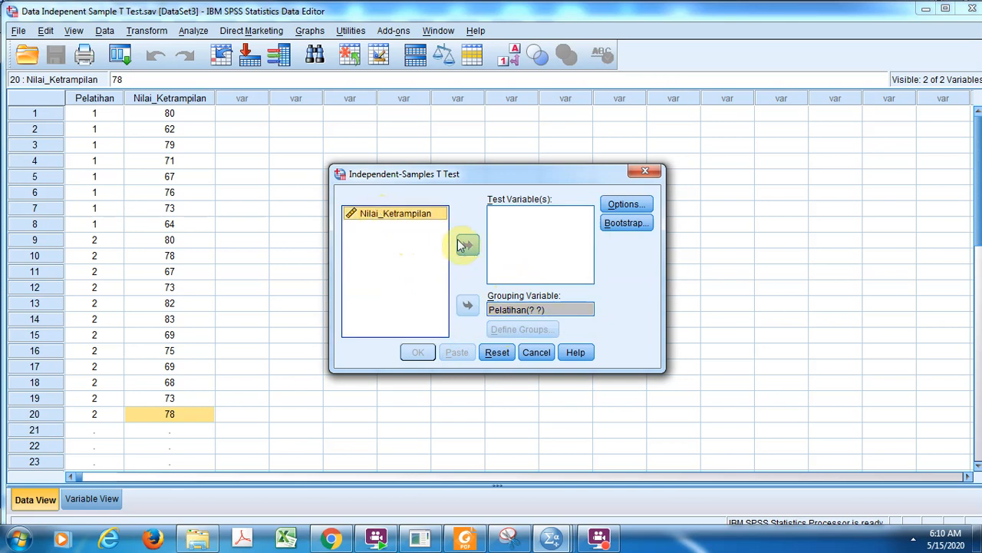
{"action": "left_click", "coordinate": [469, 244]}
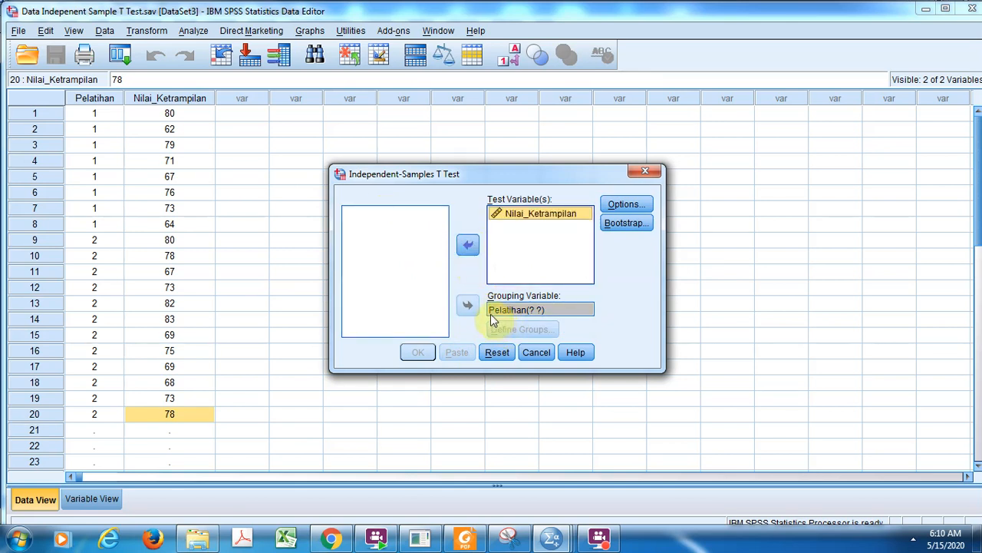
Define the Pelatihan groups with specified values, using 1 for Group 1 and 2 for Group 2.
{"action": "left_click", "coordinate": [522, 310]}
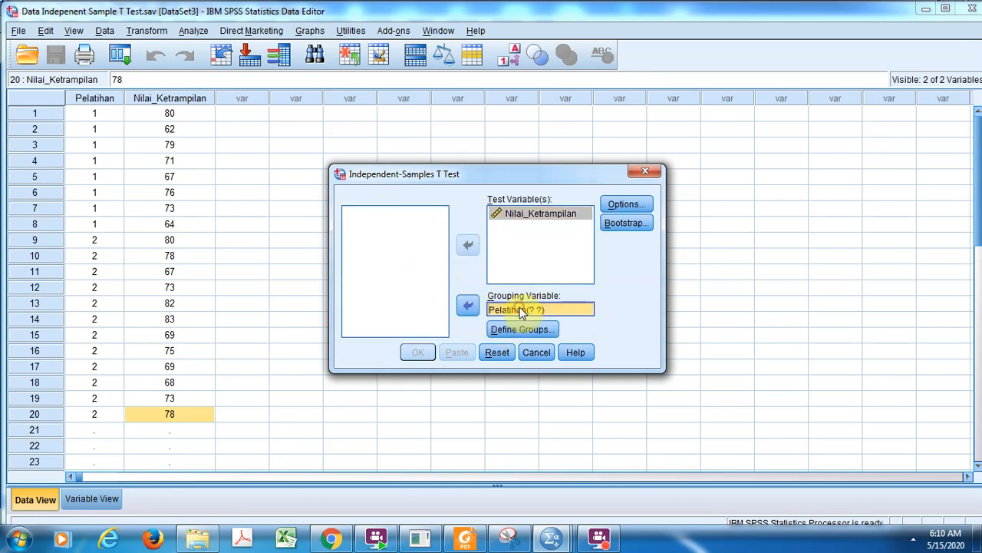
{"action": "left_click", "coordinate": [518, 329]}
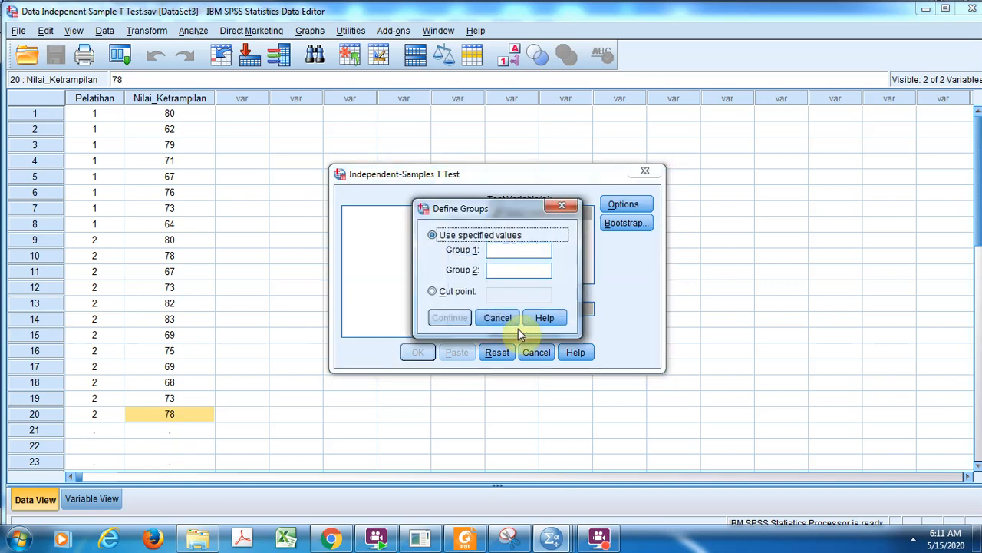
{"action": "left_click", "coordinate": [495, 252]}
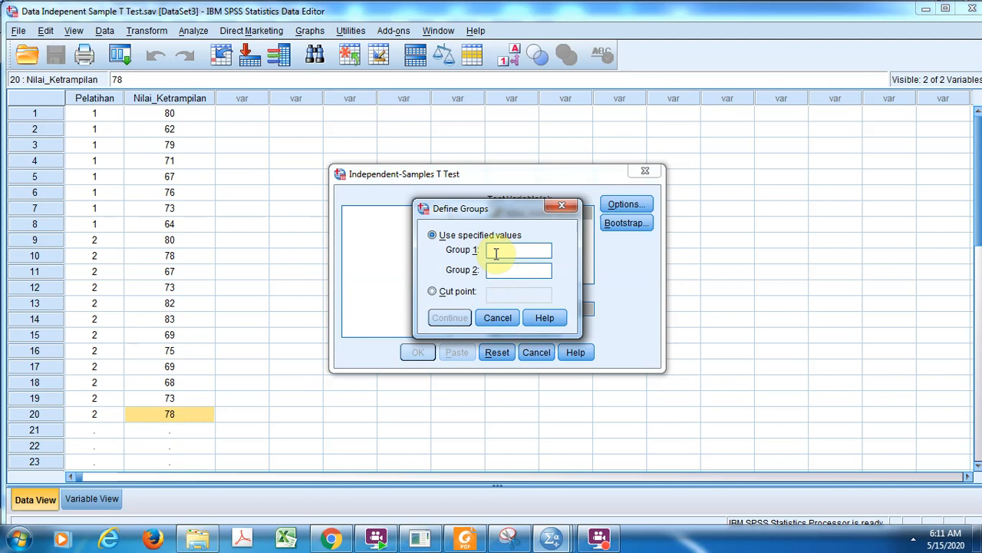
{"action": "left_click", "coordinate": [514, 270]}
{"action": "left_click", "coordinate": [502, 249]}
{"action": "left_click", "coordinate": [496, 270]}
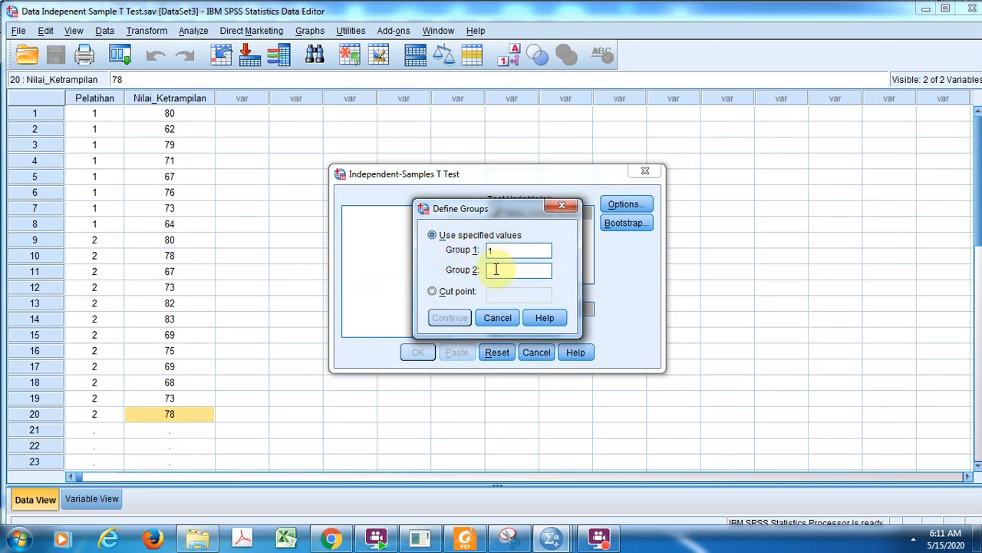
{"action": "type", "text": "2"}
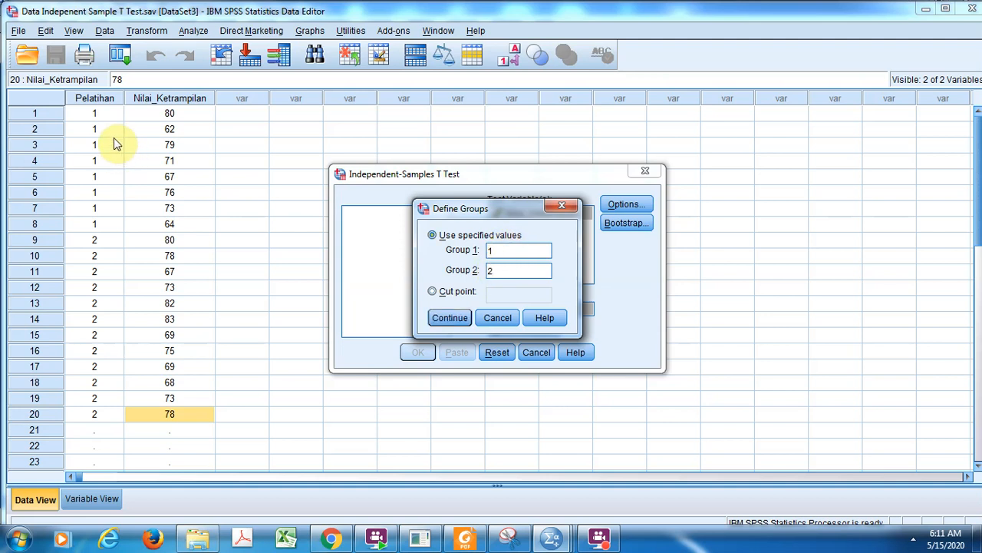
{"action": "left_click", "coordinate": [450, 318]}
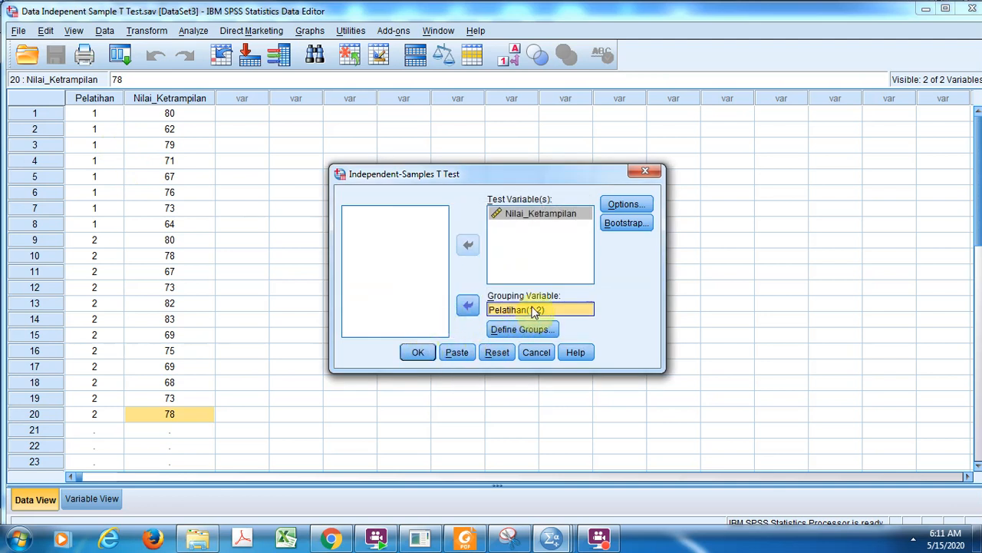
Run the Independent-Samples T Test and select the Group Statistics table in the output document.
{"action": "left_click", "coordinate": [419, 352]}
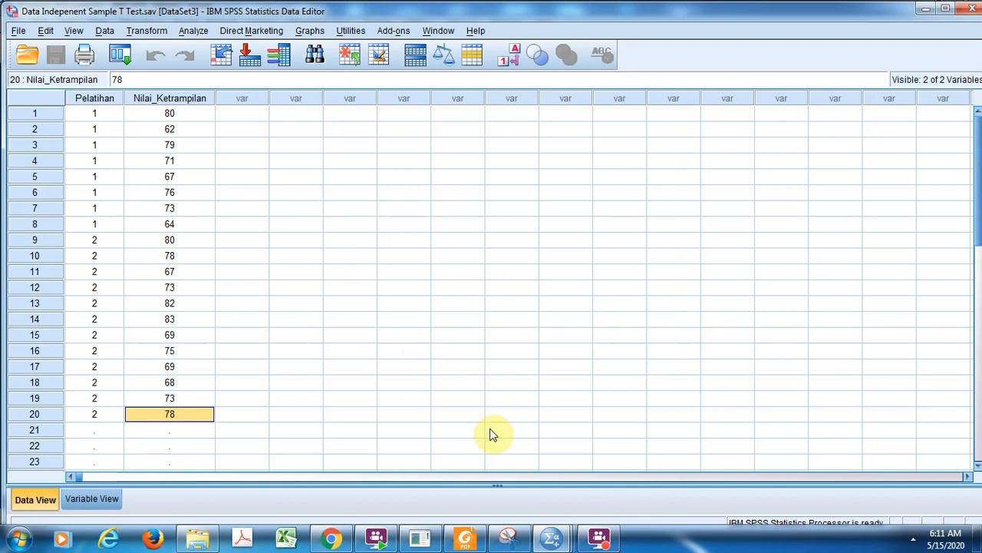
{"action": "mouse_move", "coordinate": [550, 538]}
{"action": "left_click", "coordinate": [423, 470]}
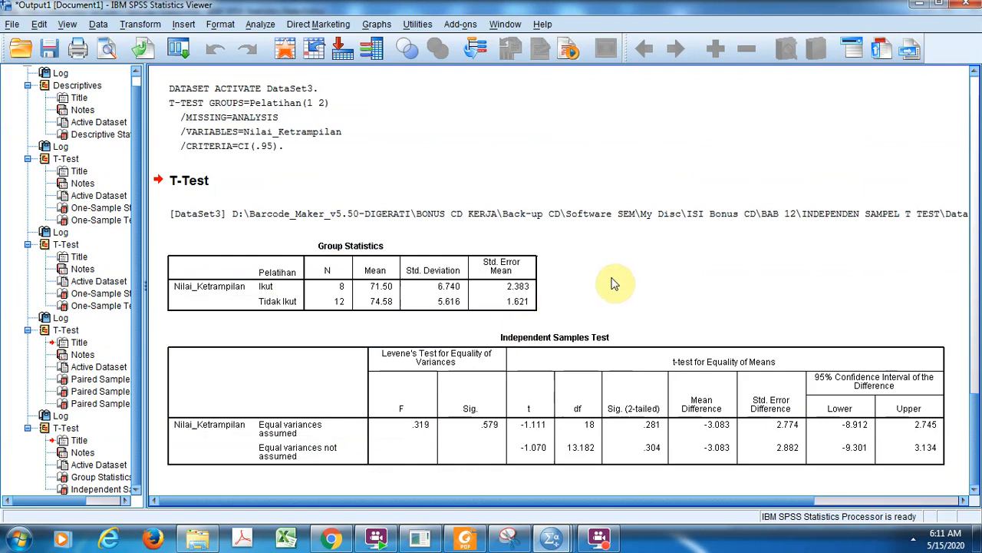
{"action": "left_click", "coordinate": [469, 300]}
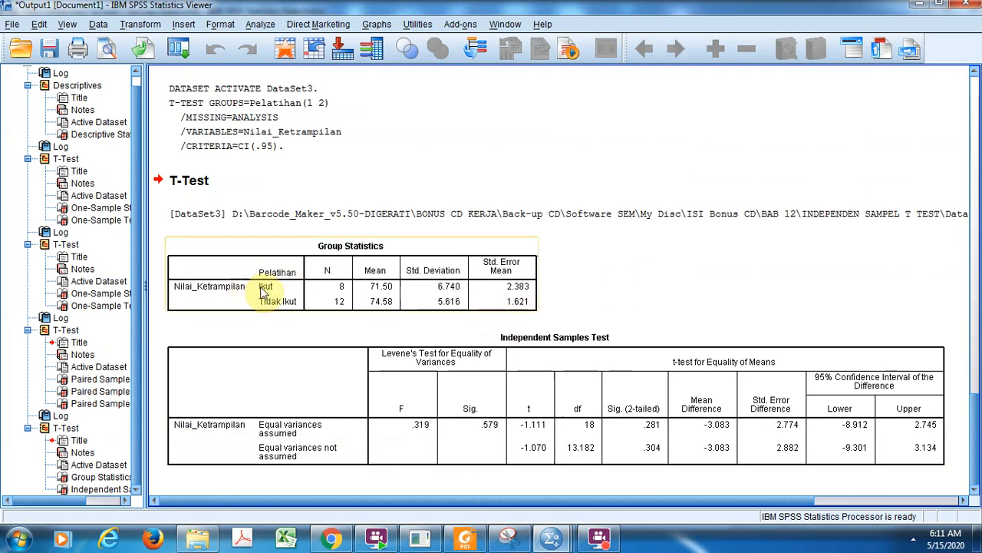